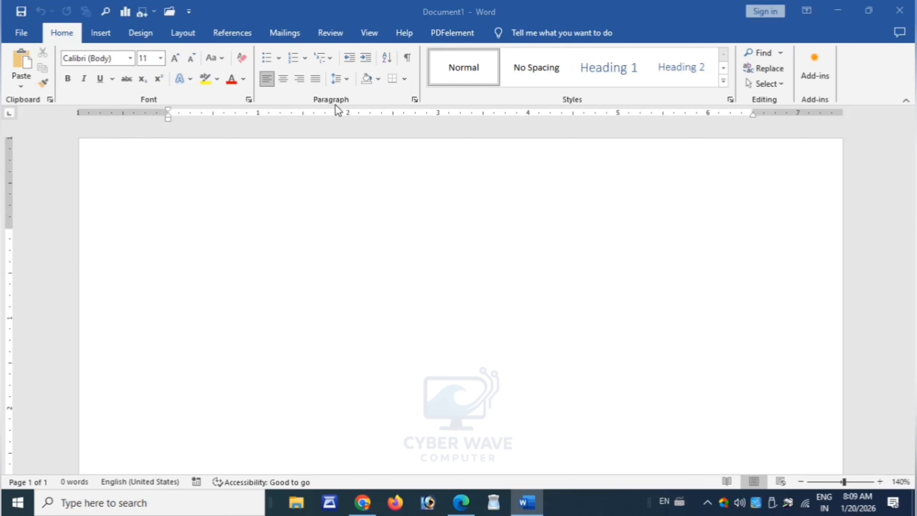
Step: Enter the heading "ADCA COURSE" on the first line of the blank document
click(230, 221)
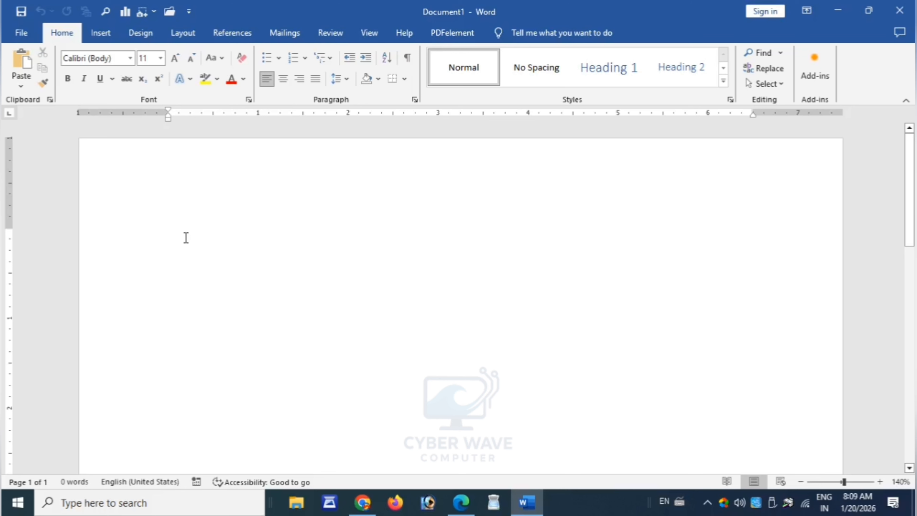
text(ADCA )
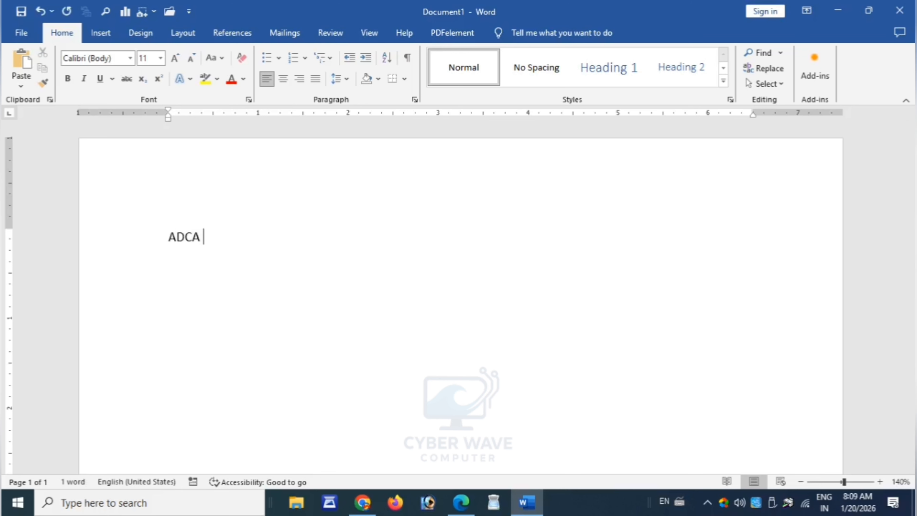
text(COURSE)
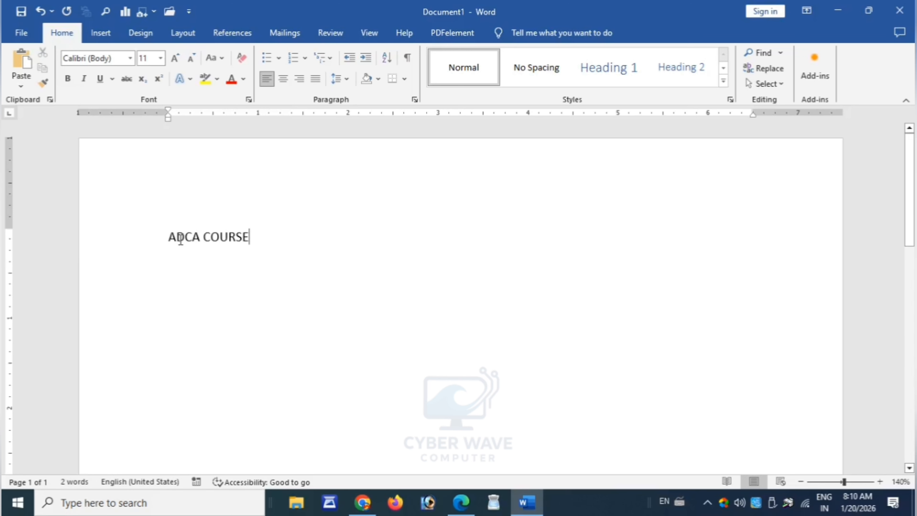
Step: Enlarge the "ADCA COURSE" heading text to font size 18
click(169, 243)
click(251, 239)
drag(172, 237, 260, 248)
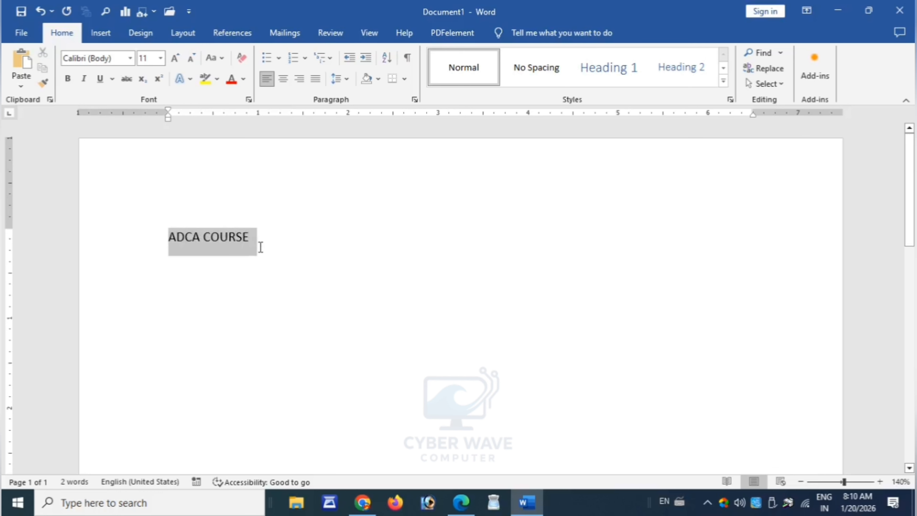
click(228, 239)
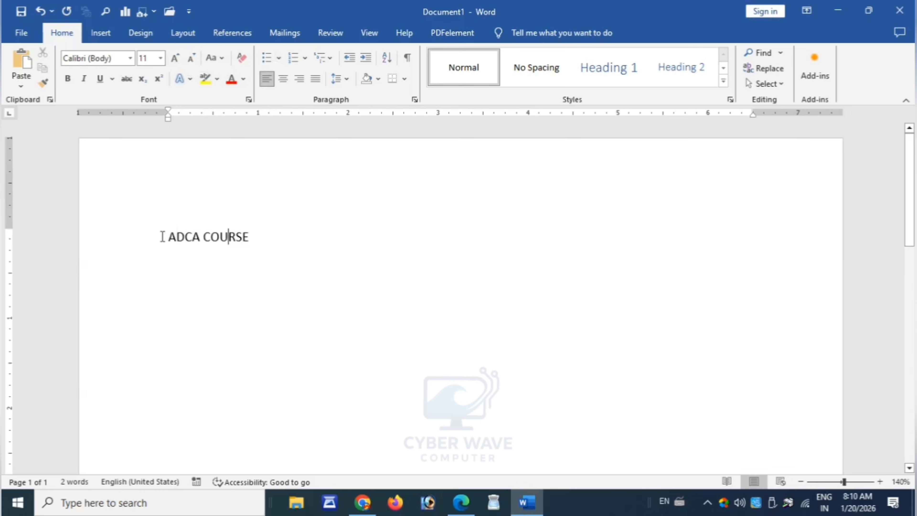
drag(164, 236, 258, 239)
click(175, 58)
click(175, 58)
click(175, 57)
click(175, 58)
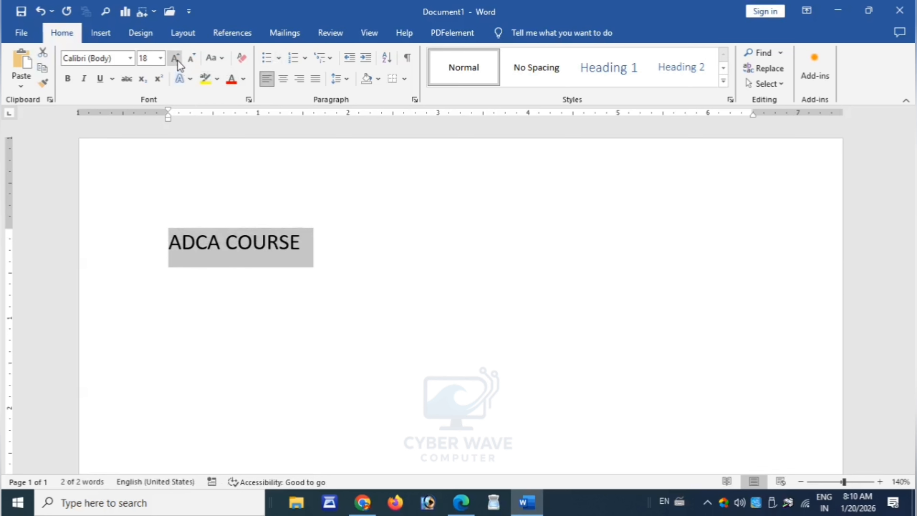
Step: Try centre, right and left alignment in turn on the "ADCA COURSE" heading
click(182, 253)
click(168, 245)
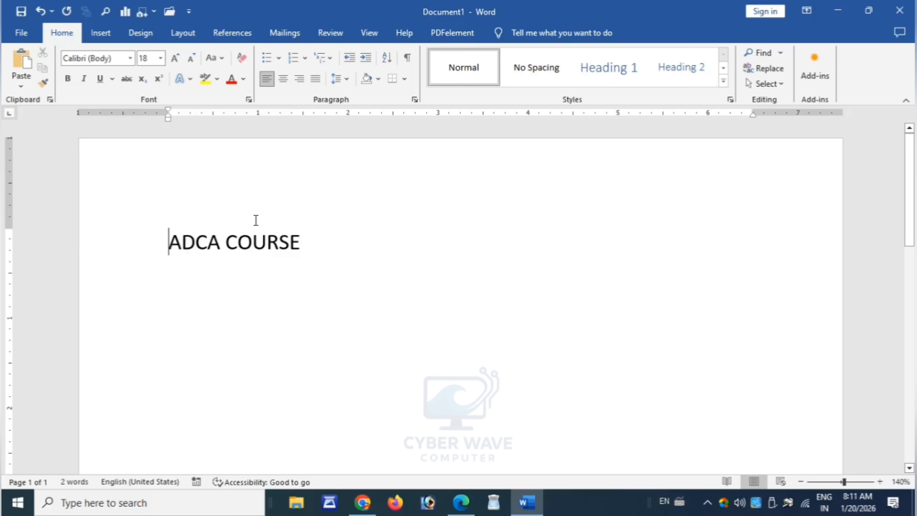
click(283, 83)
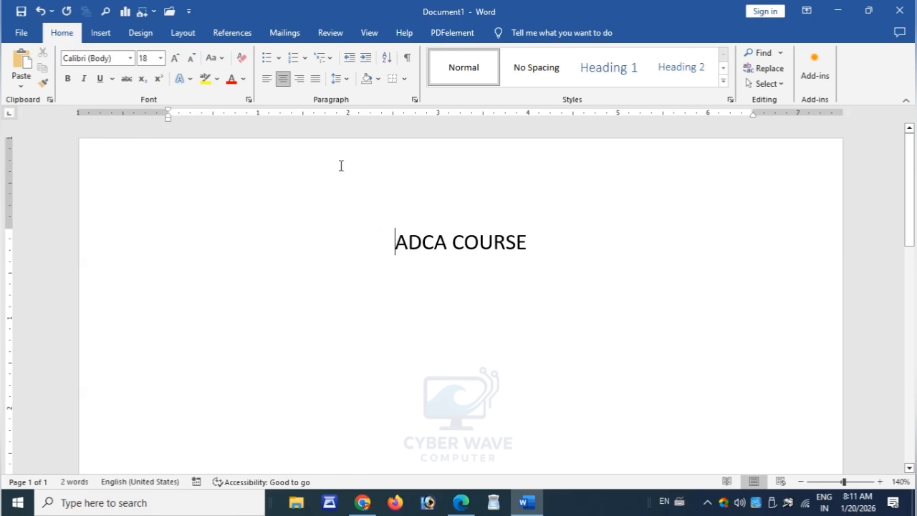
click(298, 80)
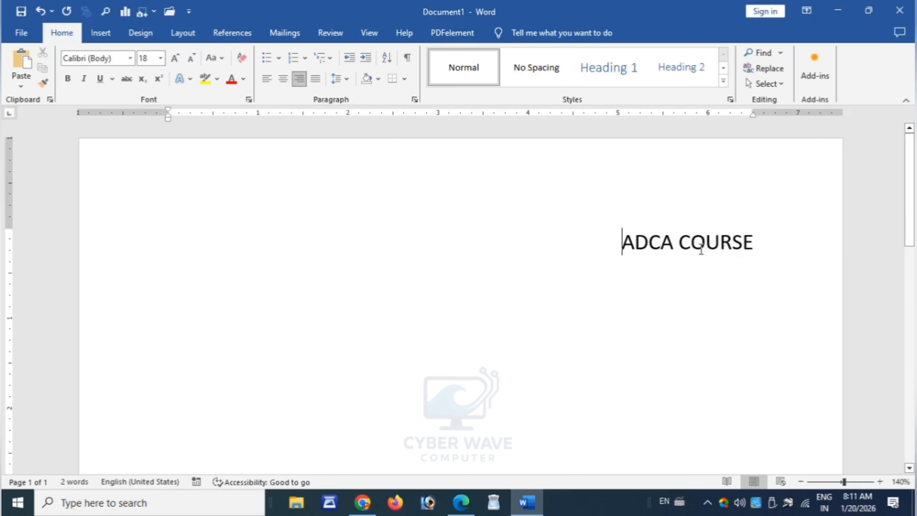
click(272, 83)
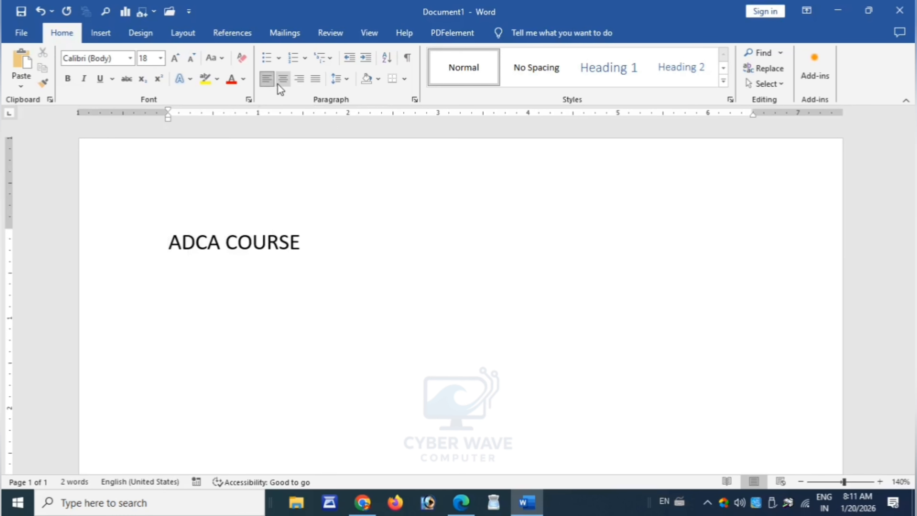
Step: Center the "ADCA COURSE" heading and start a new left-aligned line beneath it
click(278, 84)
click(538, 247)
key(Return)
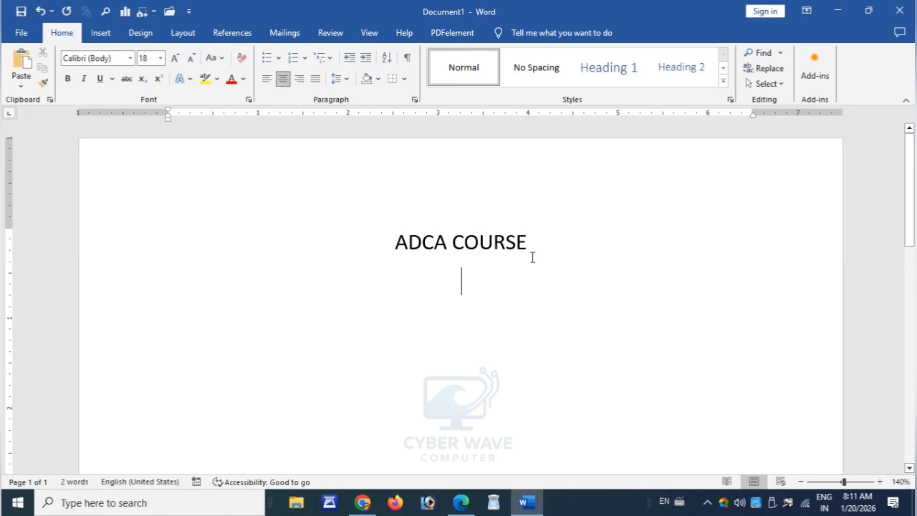
click(266, 80)
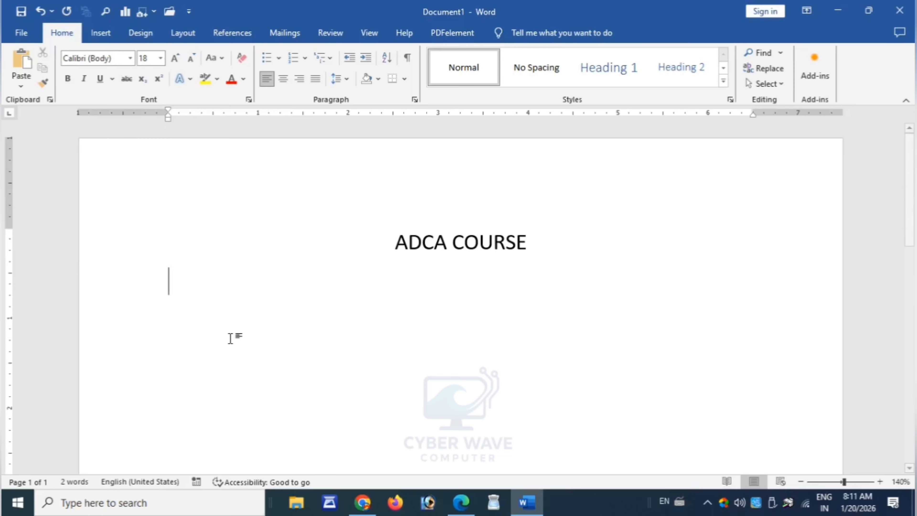
Step: Generate sample body paragraphs below the heading with the formula =RAND()
text(=)
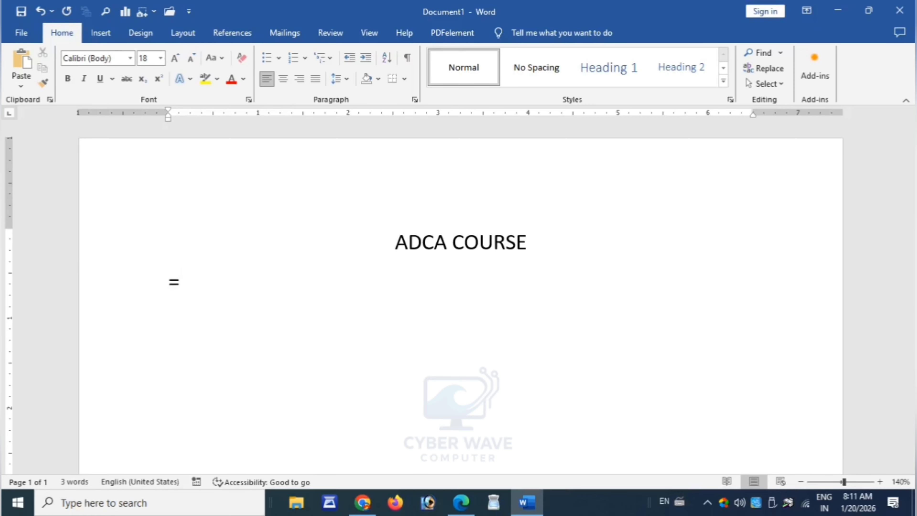
text(RAND())
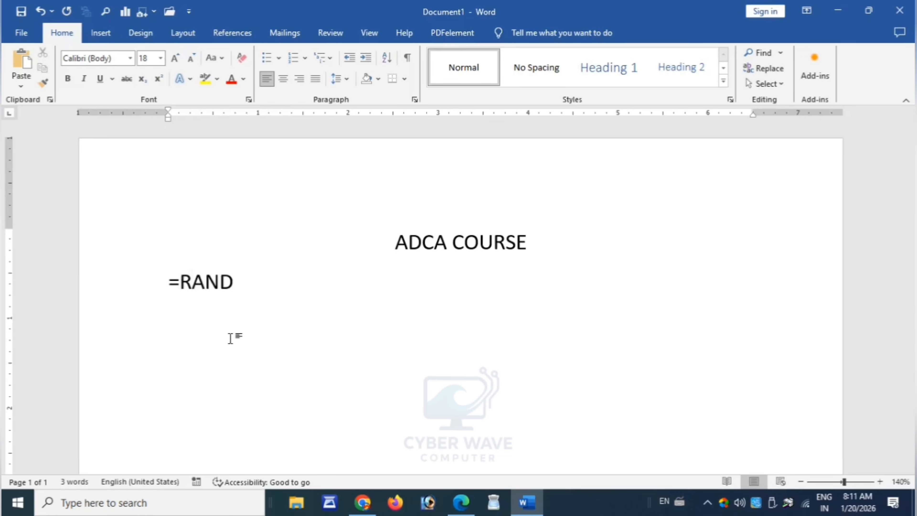
key(Left)
key(Right)
key(Return)
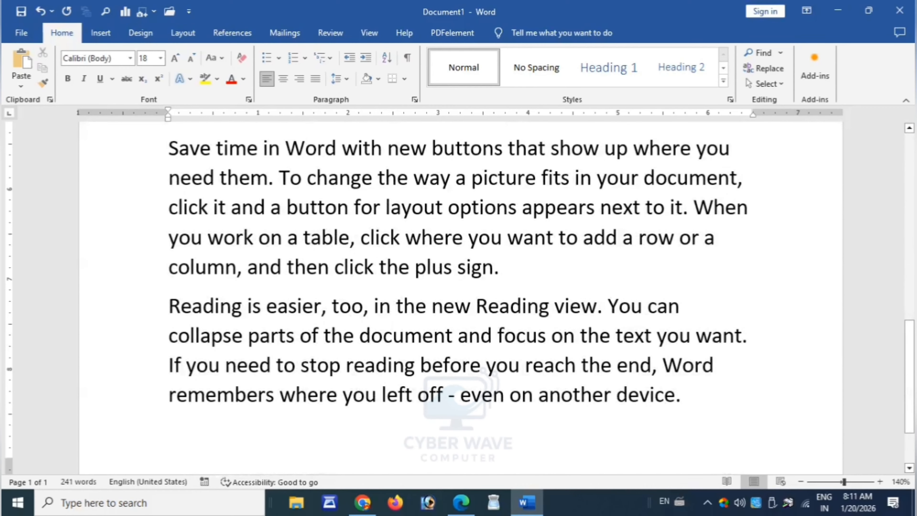
Step: Examine where each line of the first body paragraph ends relative to the right margin
scroll(380, 284, up, 4)
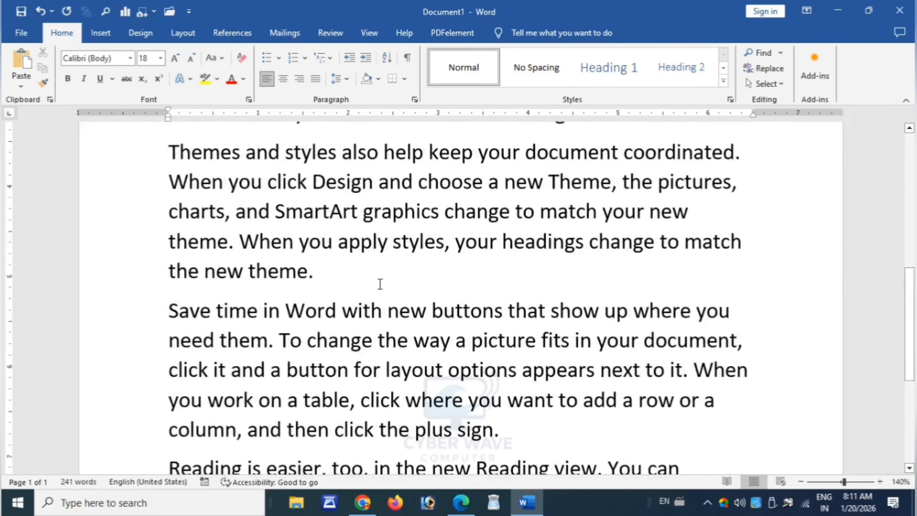
scroll(380, 284, up, 4)
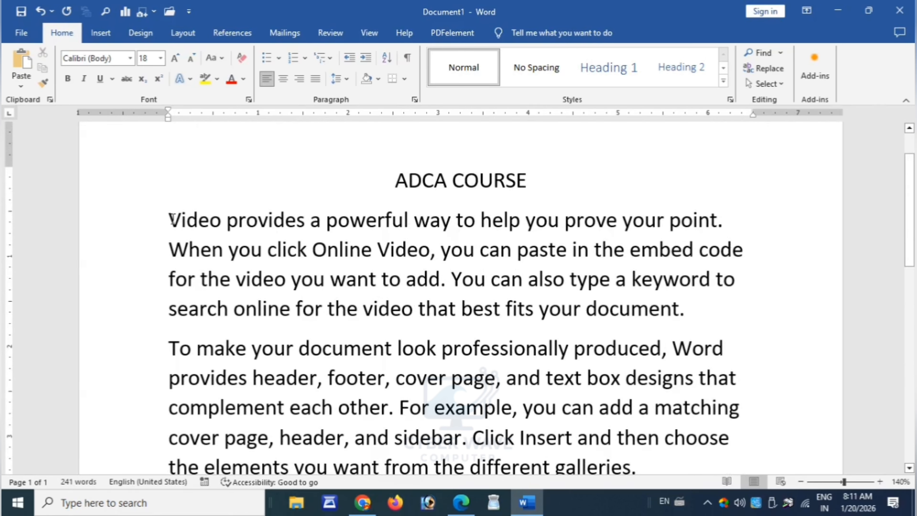
drag(172, 219, 723, 228)
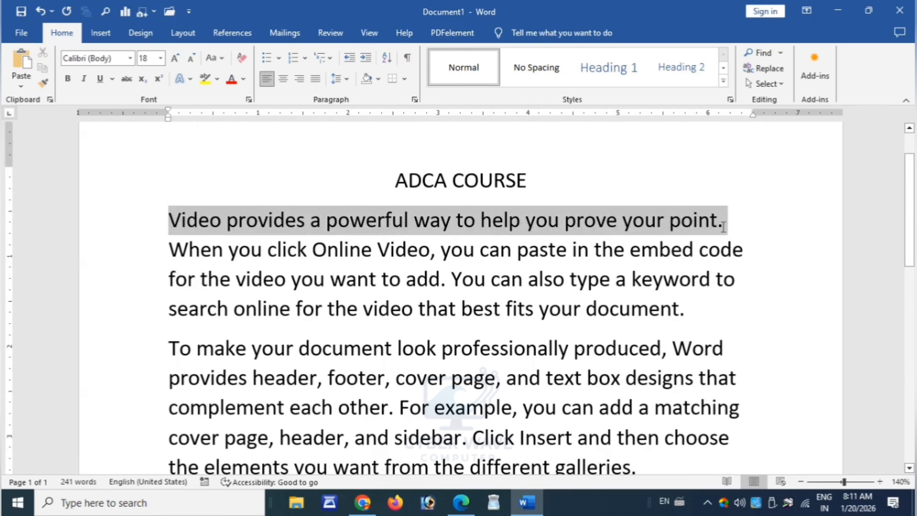
drag(169, 250, 736, 250)
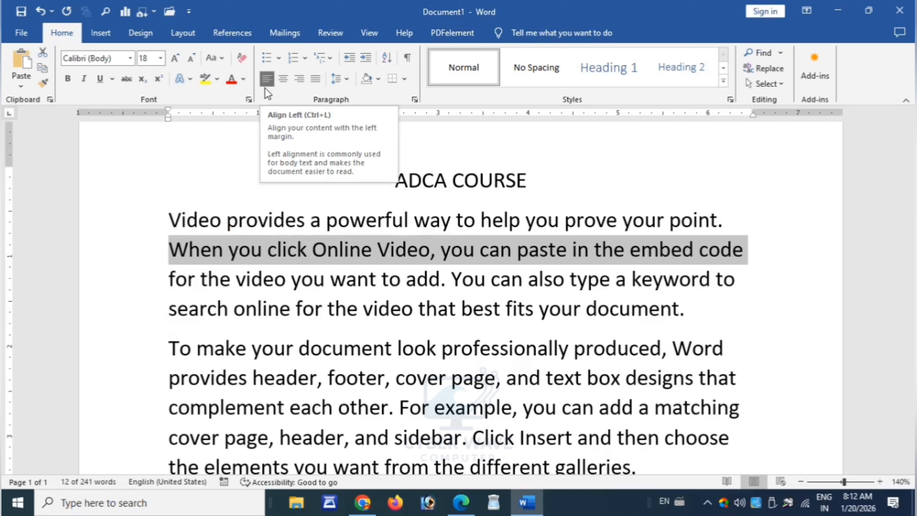
click(173, 221)
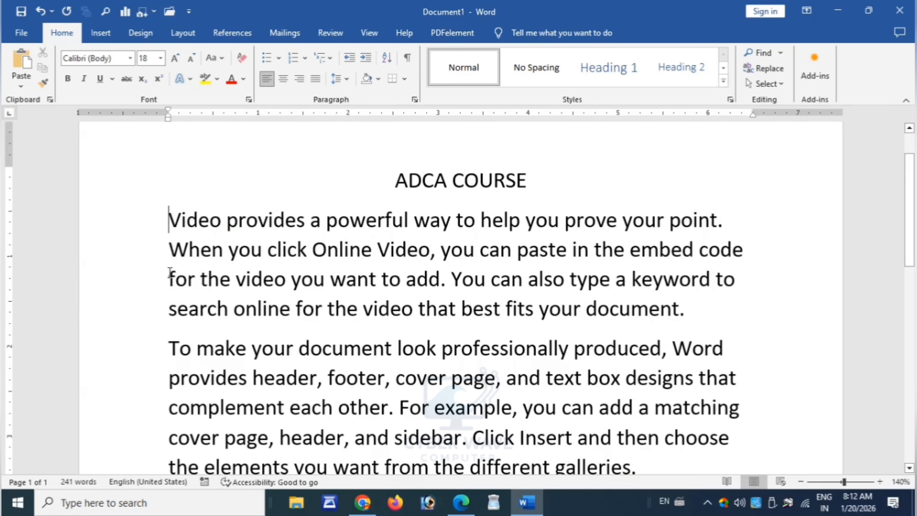
click(724, 220)
click(742, 251)
click(736, 280)
click(691, 312)
Step: Justify the whole first body paragraph, beginning "Video provides a powerful way"
drag(168, 218, 174, 341)
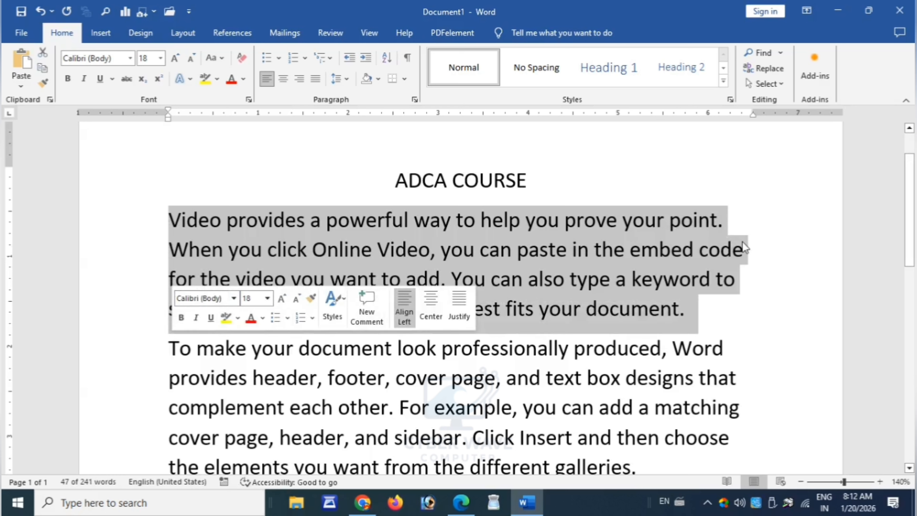
click(685, 310)
drag(685, 310, 158, 219)
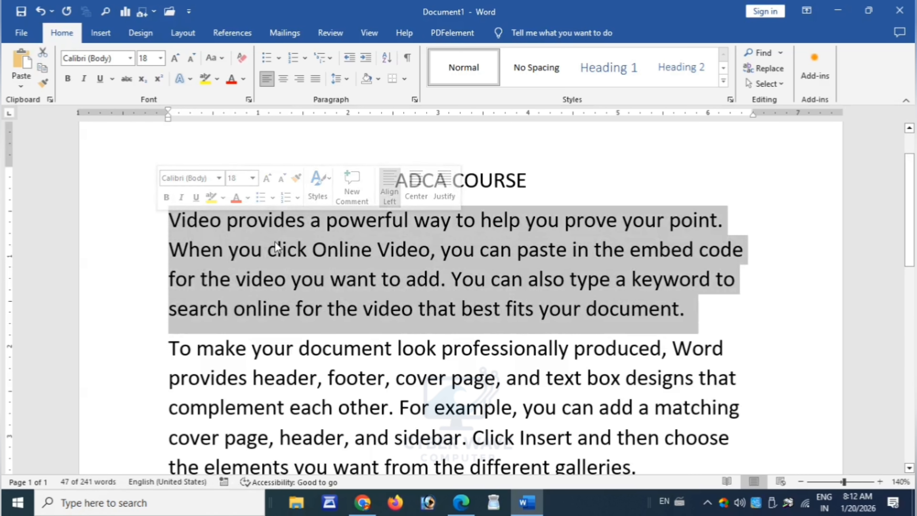
click(313, 84)
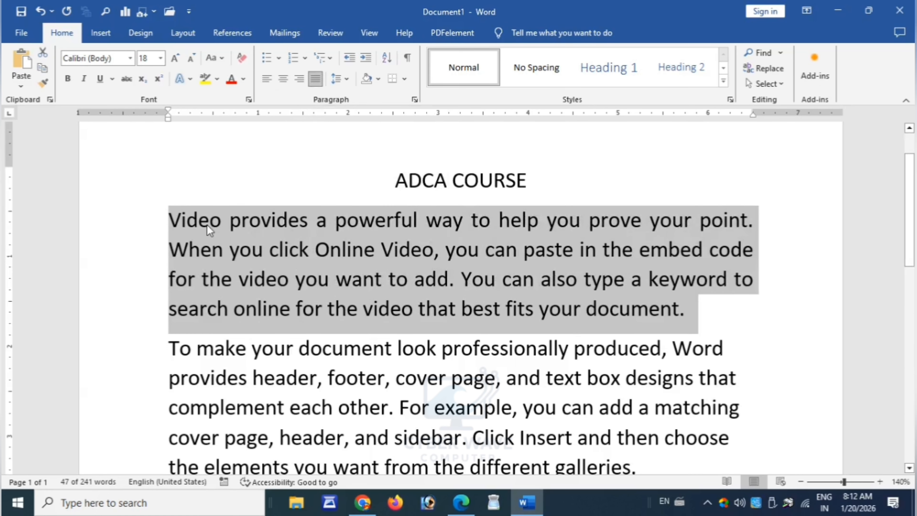
click(689, 313)
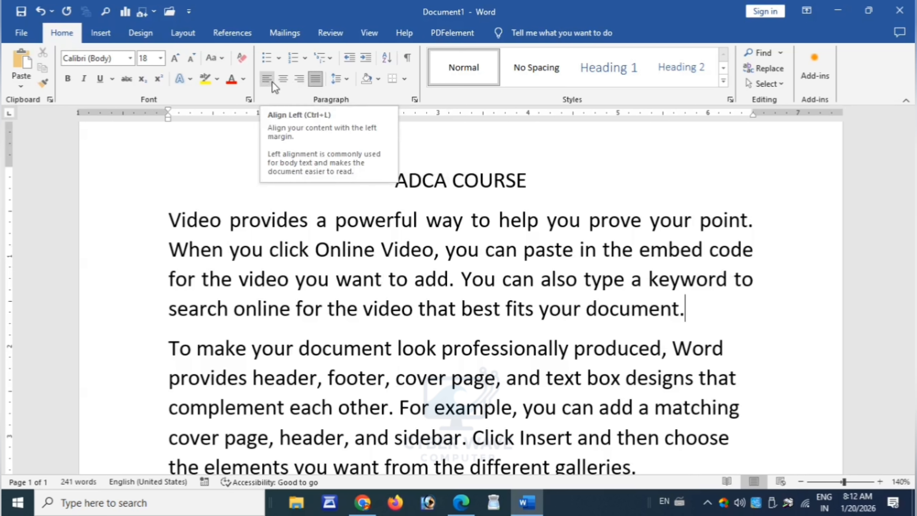
Step: Align the "ADCA COURSE" heading left, switch it to centre, and finish with right alignment
drag(397, 181, 516, 184)
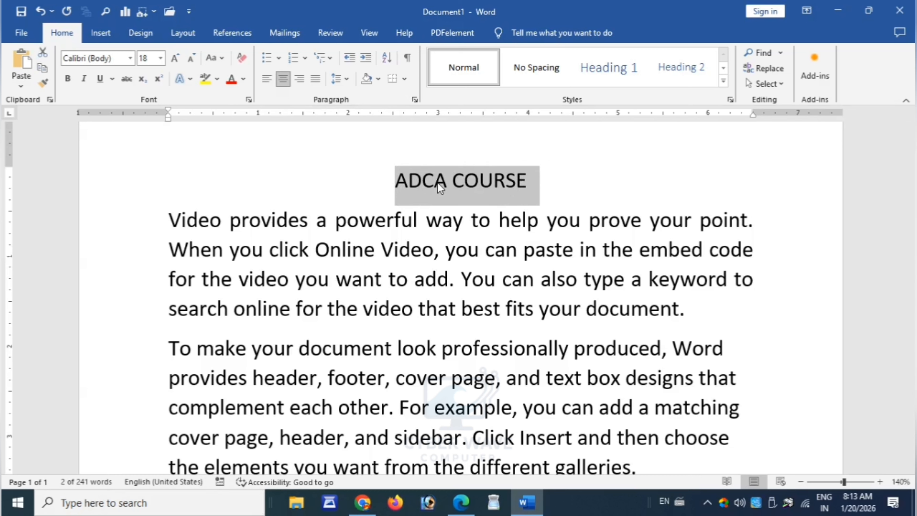
key(ctrl+l)
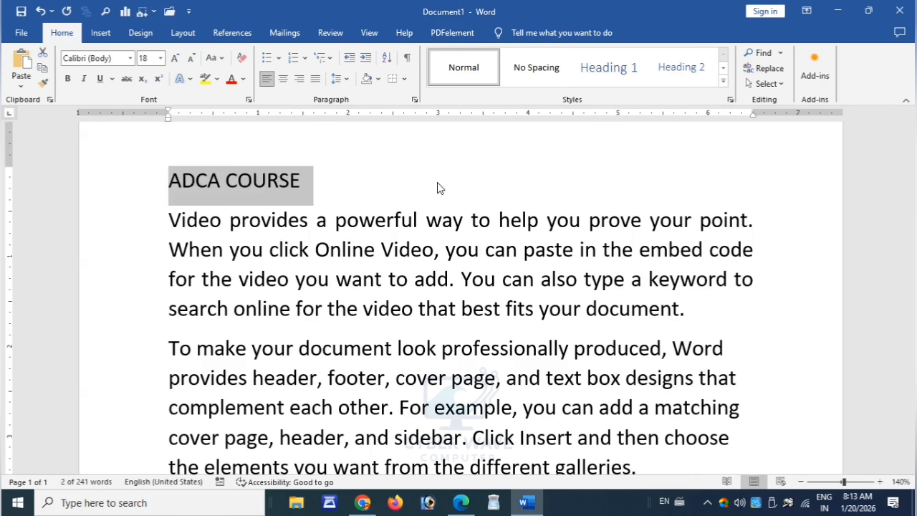
key(ctrl+e)
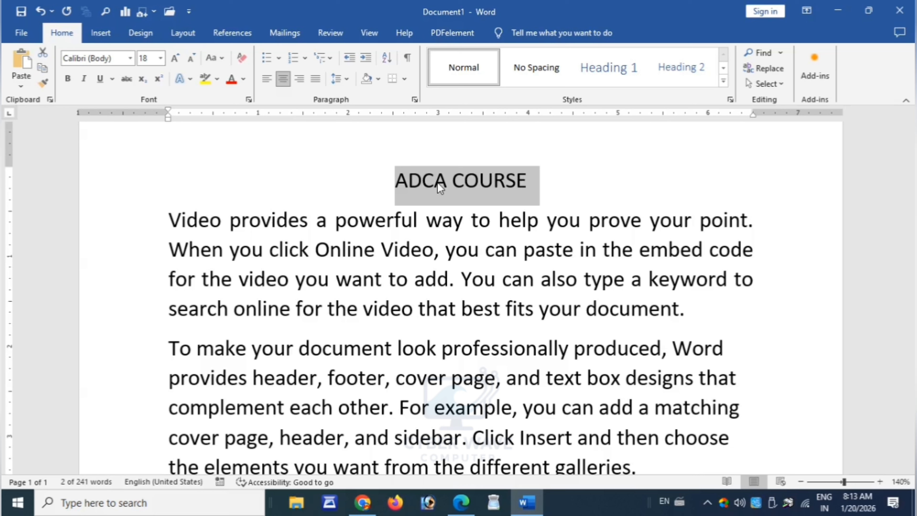
key(ctrl+r)
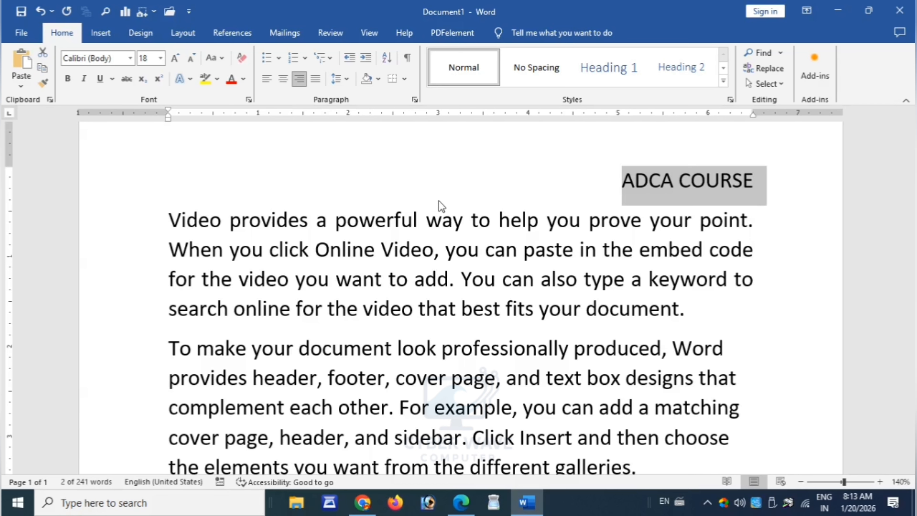
Step: Justify the second body paragraph, beginning "To make your document look professionally produced"
scroll(440, 203, down, 2)
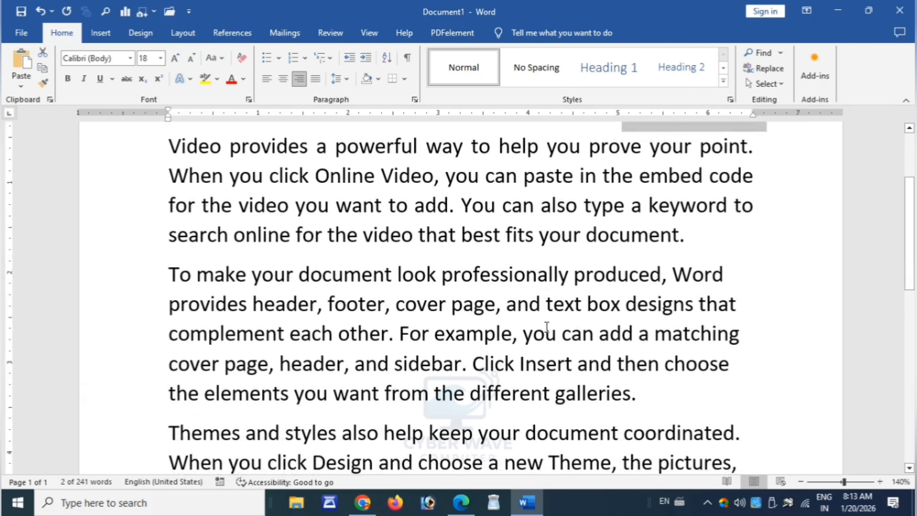
click(547, 327)
drag(170, 274, 661, 402)
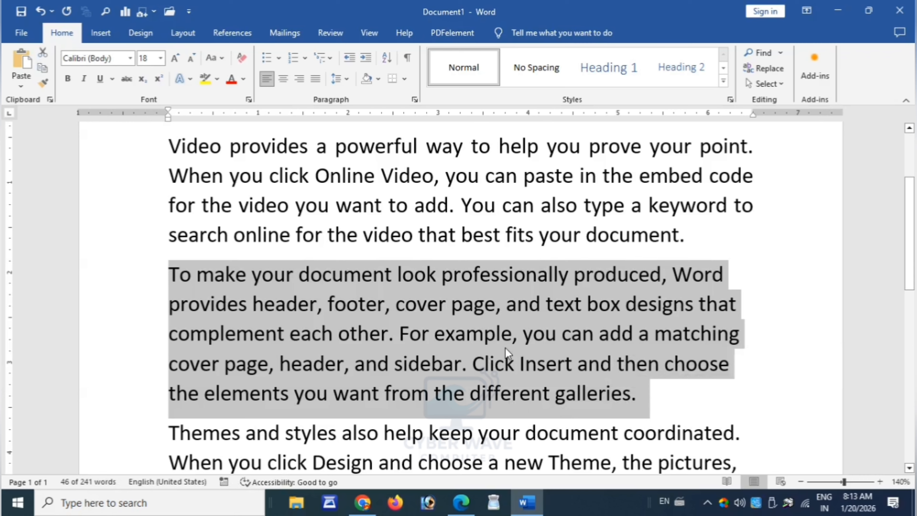
key(ctrl+j)
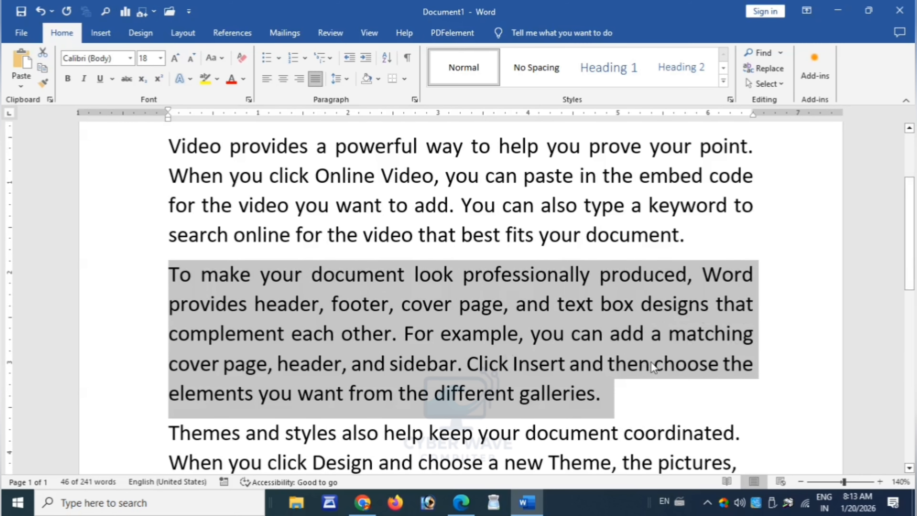
Step: Insert a page break after the last paragraph to start a new page
scroll(651, 361, down, 6)
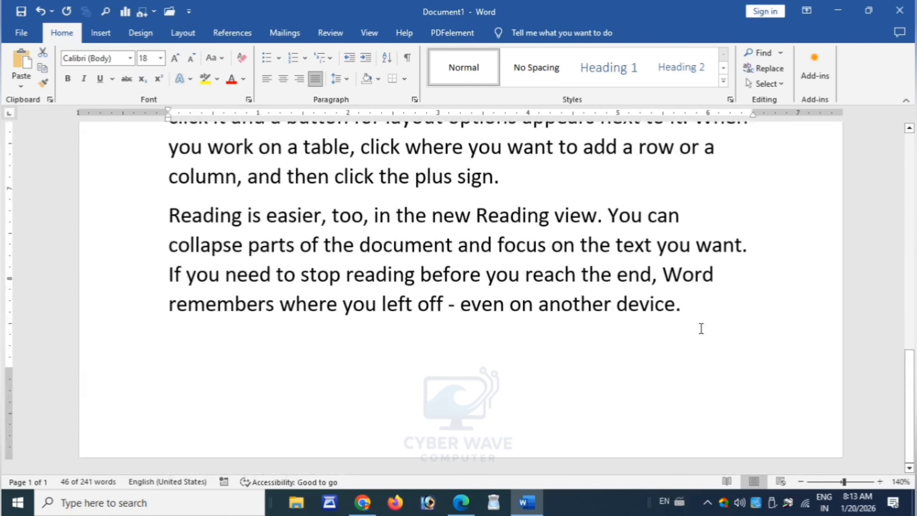
click(704, 324)
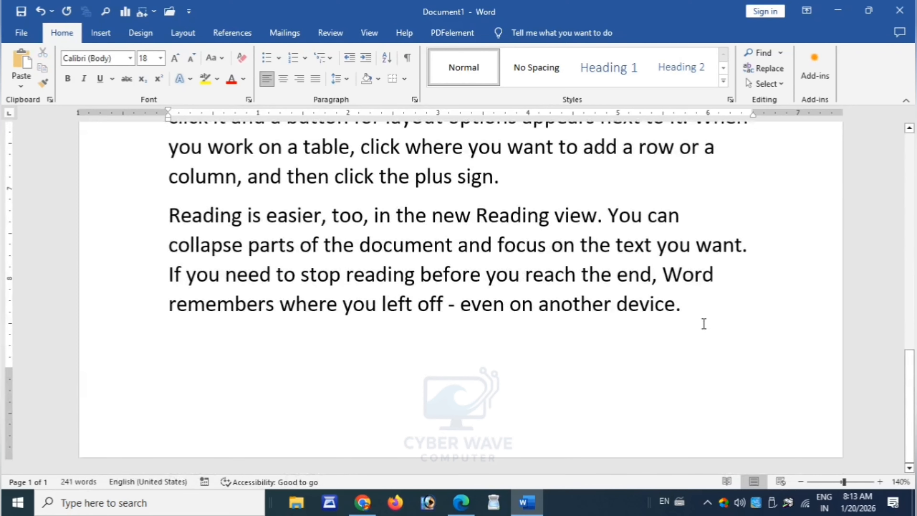
key(ctrl+Return)
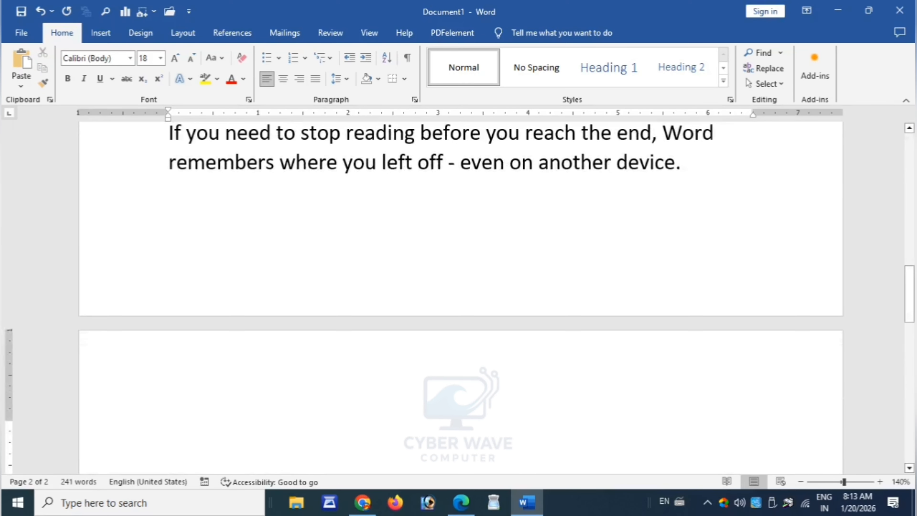
click(279, 59)
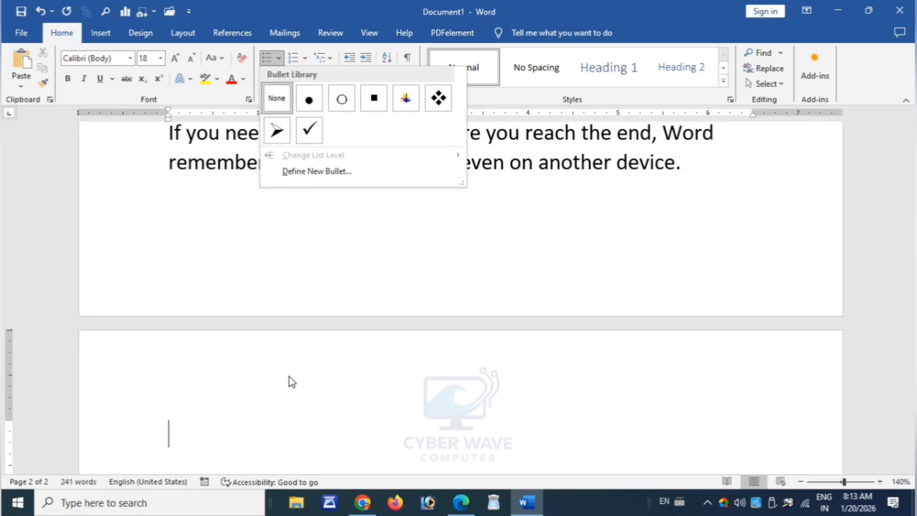
scroll(290, 376, down, 1)
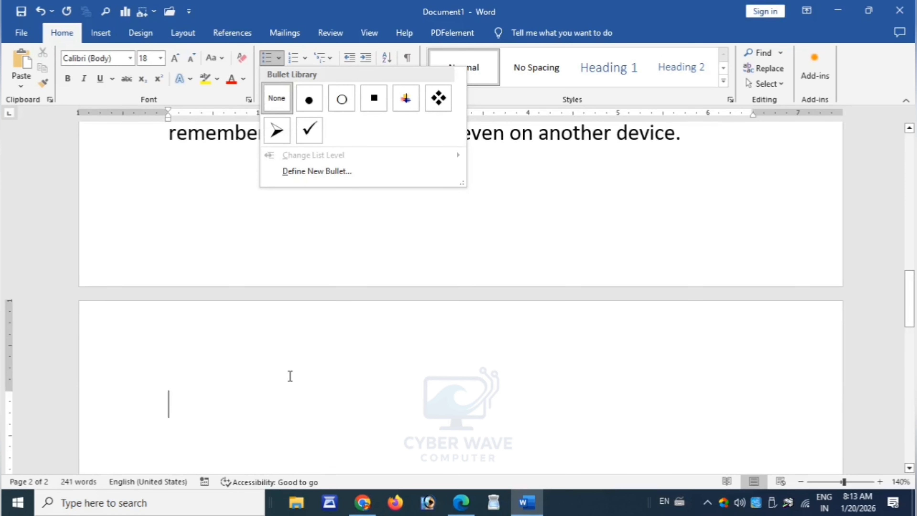
click(282, 357)
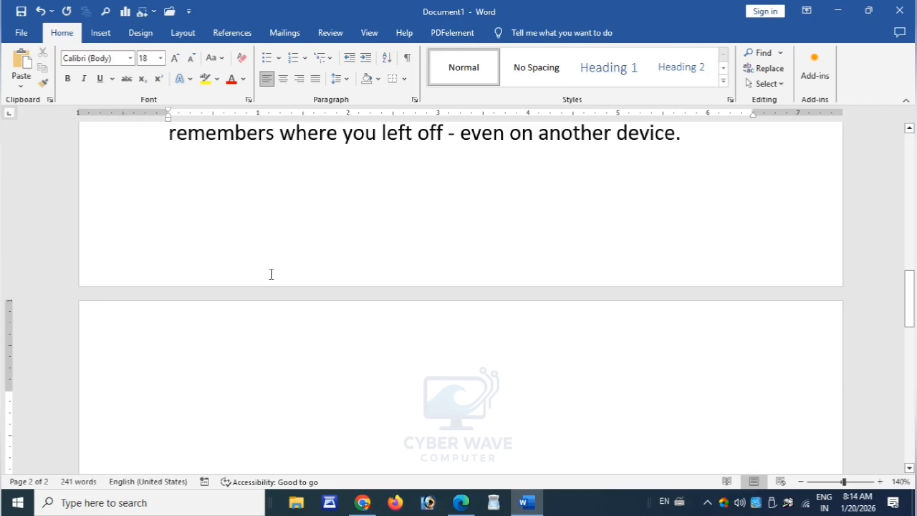
Step: Create an arrowhead-bulleted list on the new page with the items PEN, PENCIL and BOOL
click(280, 59)
click(277, 131)
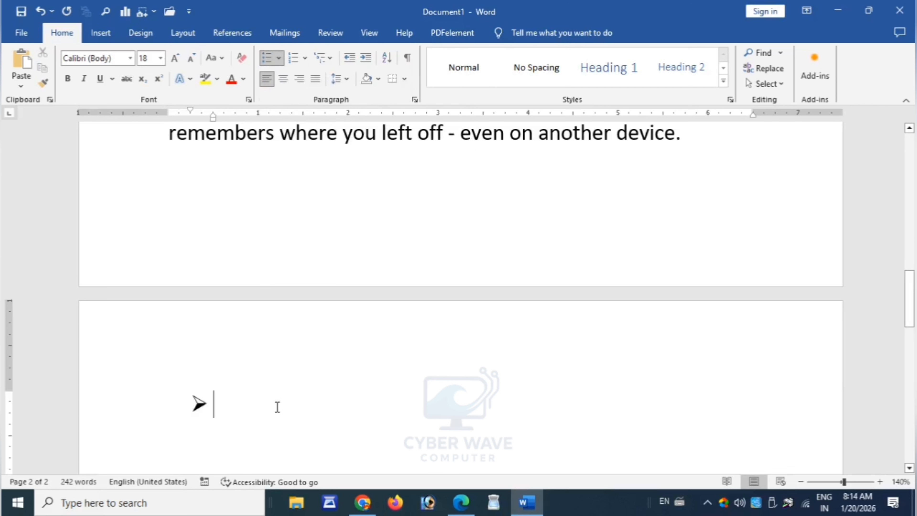
text(PEN)
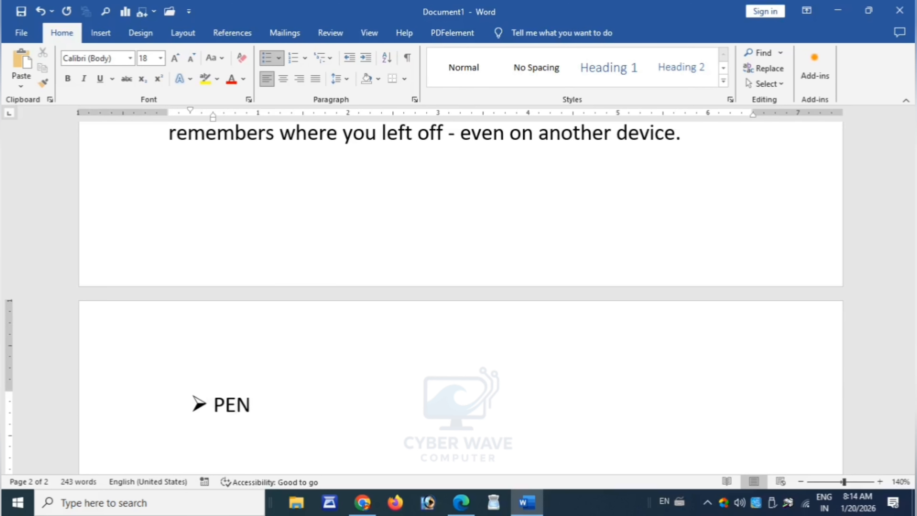
key(Return)
text(PENCIL)
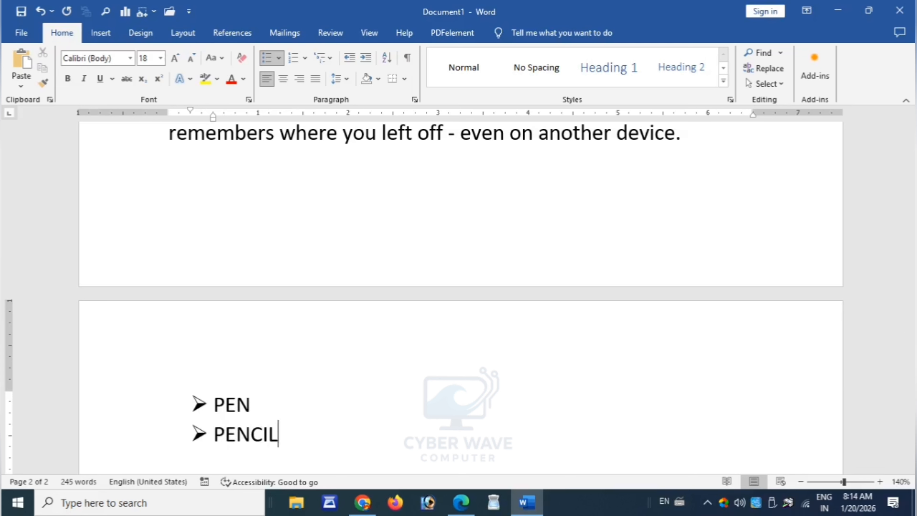
key(Return)
text(BOOL)
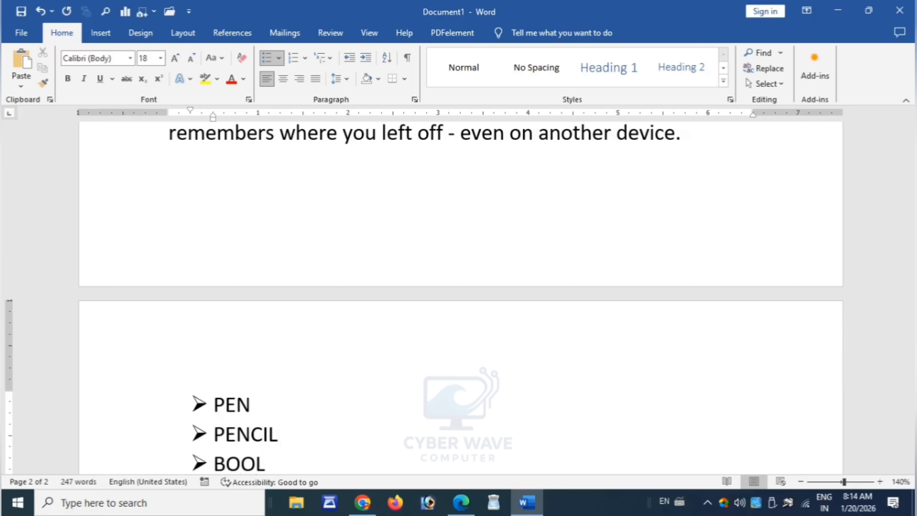
scroll(368, 372, down, 3)
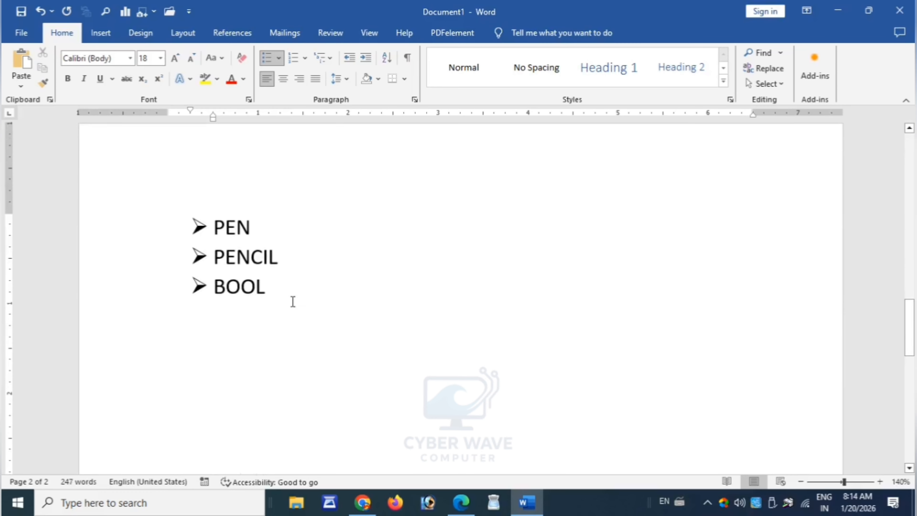
scroll(285, 299, down, 1)
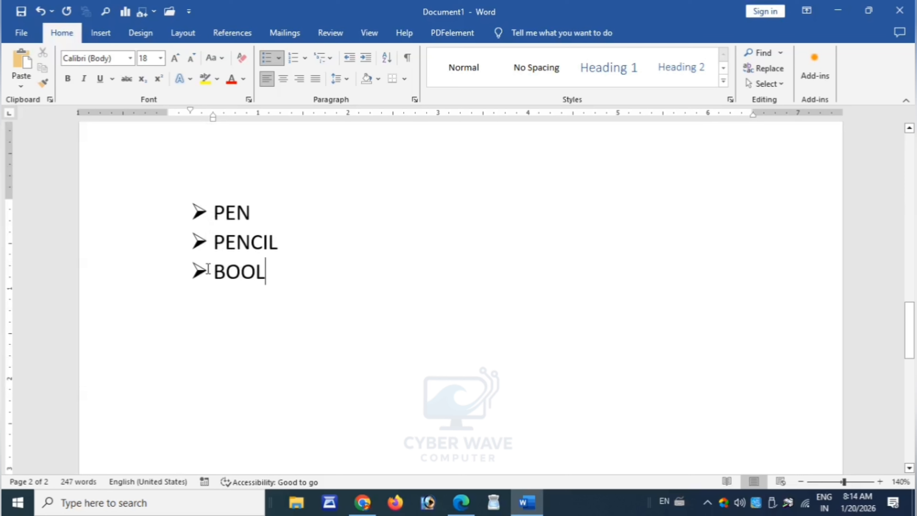
Step: End the arrowhead list after its third item and start a checkmark-bulleted line below it
key(Return)
key(BackSpace)
key(BackSpace)
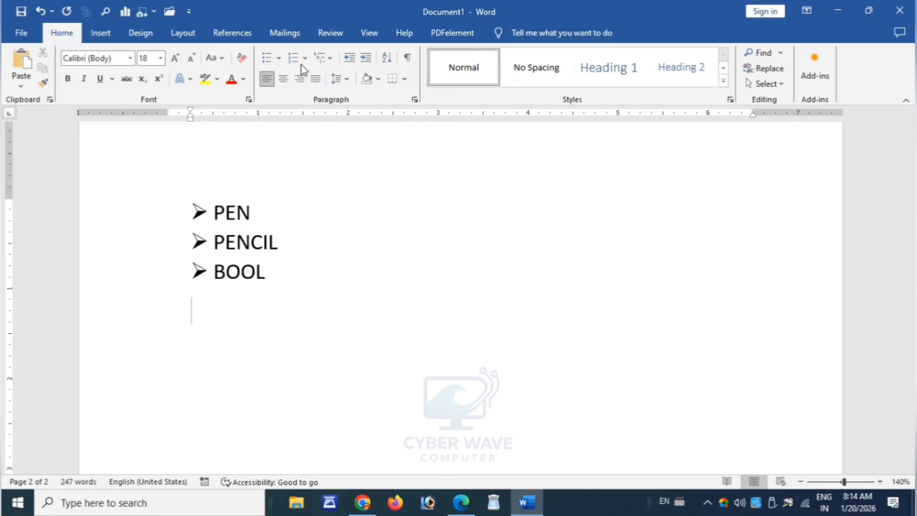
click(280, 59)
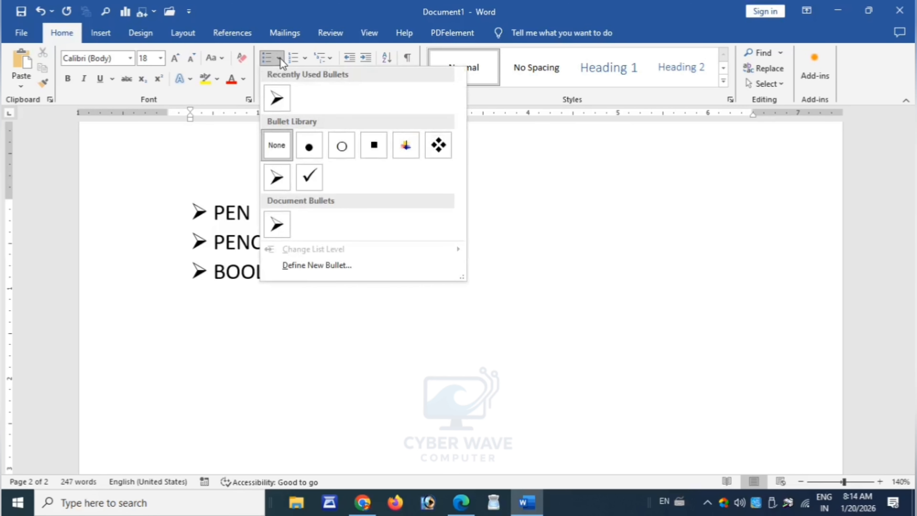
click(308, 177)
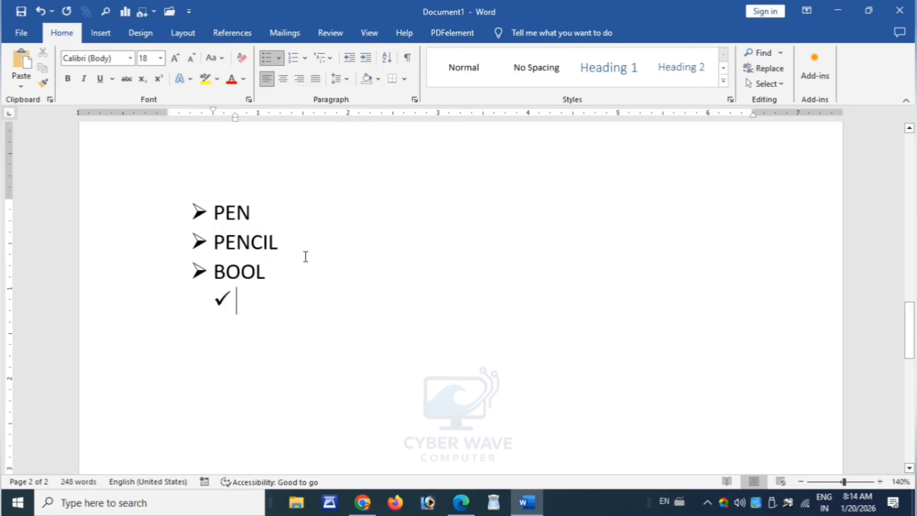
Step: Correct the third list item to BOOK and remove the checkmark bullet and indent from the empty line below
drag(257, 271, 268, 270)
text(K)
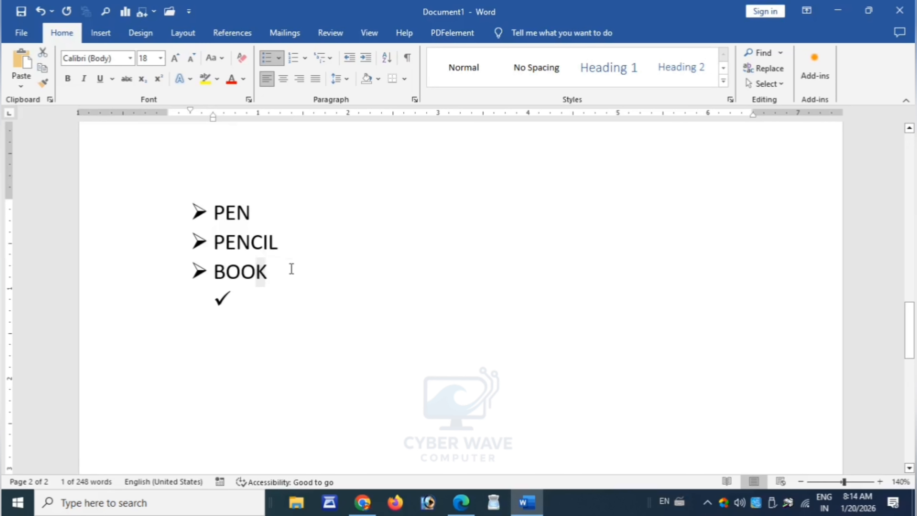
click(234, 296)
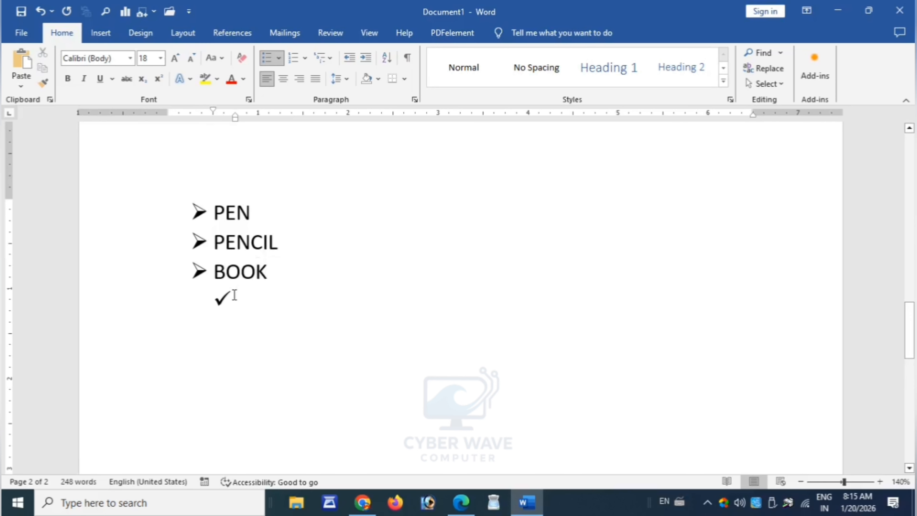
key(BackSpace)
key(BackSpace)
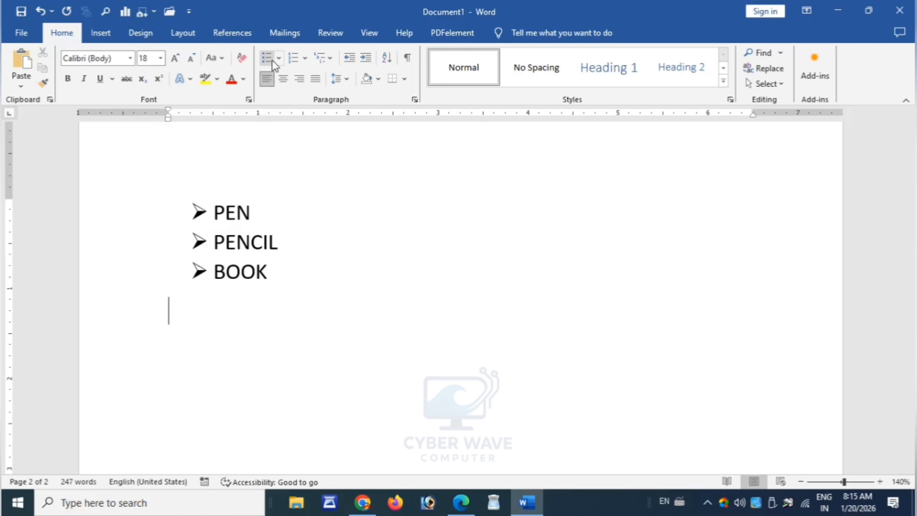
Step: Add the checkmark-bulleted item NOTEBOOK below BOOK and leave an unbulleted, unindented line after it
click(279, 59)
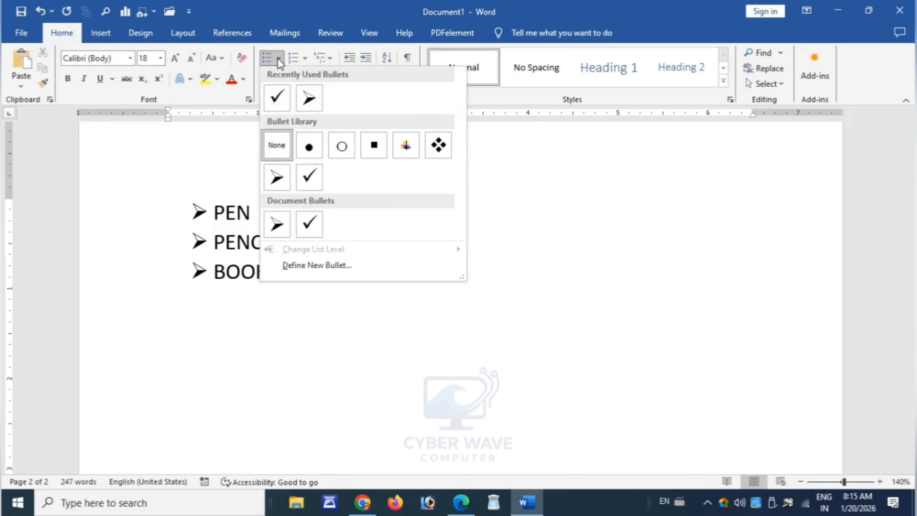
click(312, 180)
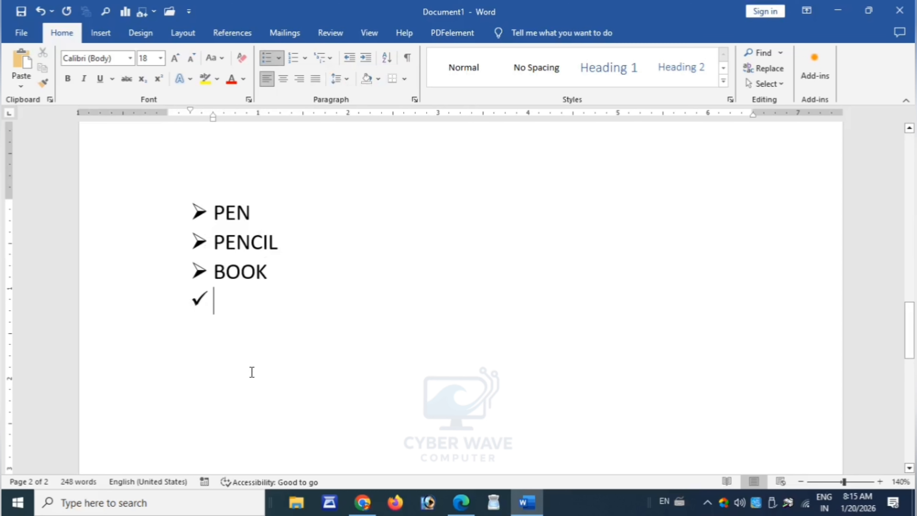
text(NOTEBOOL)
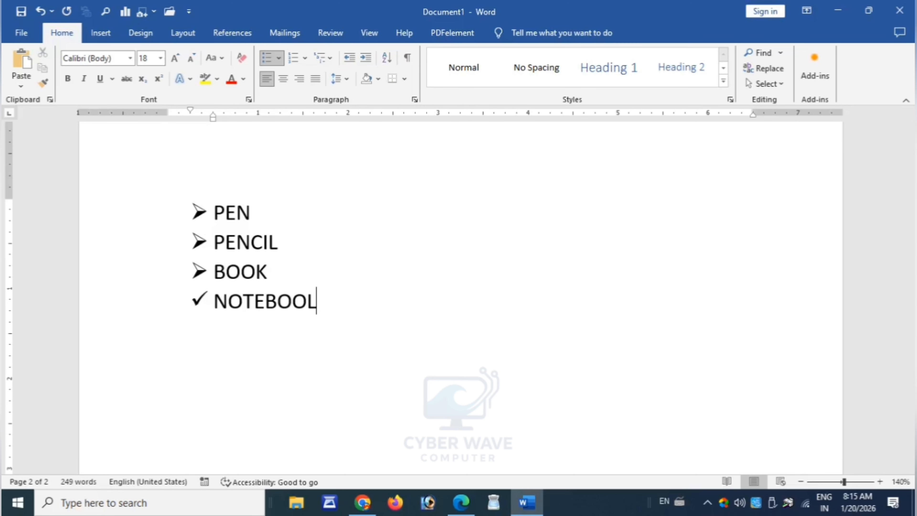
key(BackSpace)
text(K)
key(Return)
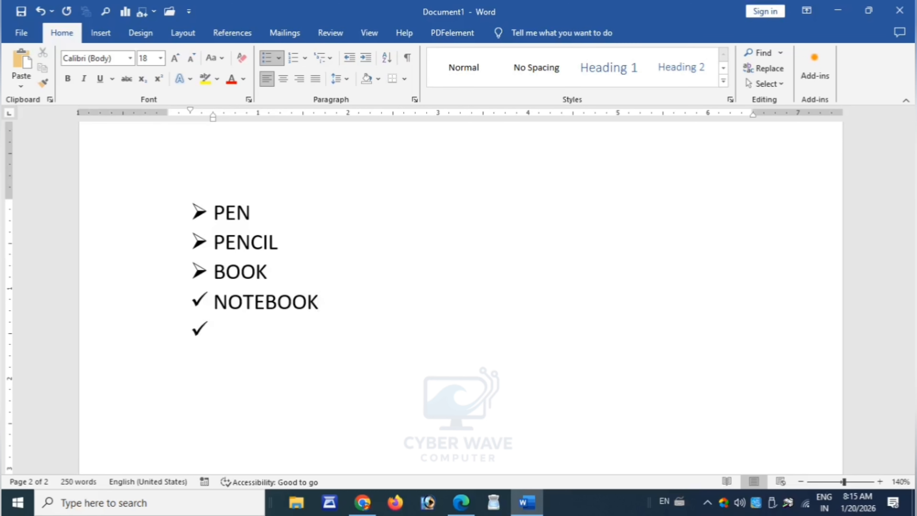
key(BackSpace)
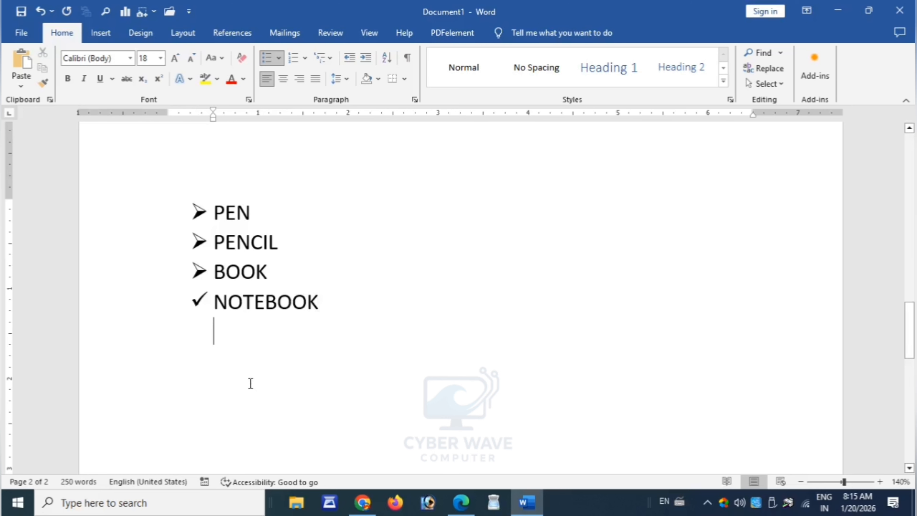
key(BackSpace)
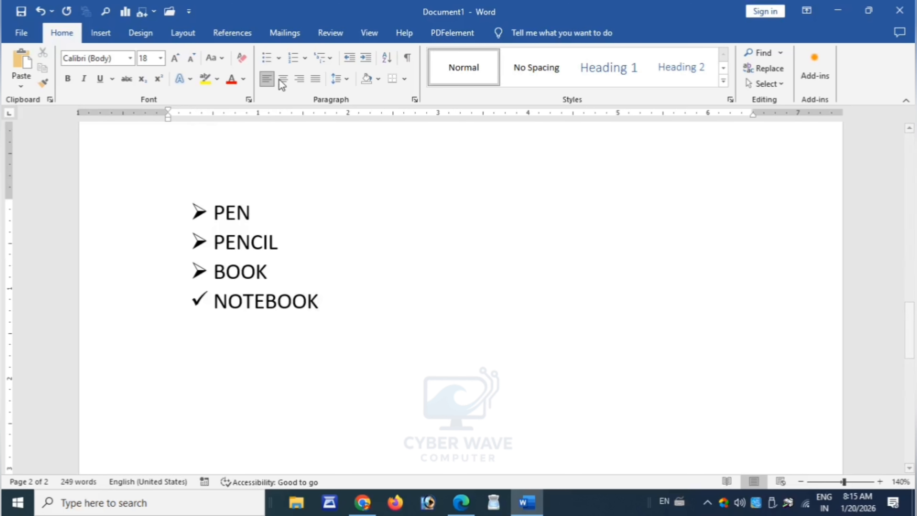
Step: Add the item ENG below NOTEBOOK with a four-diamond bullet and end the list on the following line
click(279, 59)
click(442, 144)
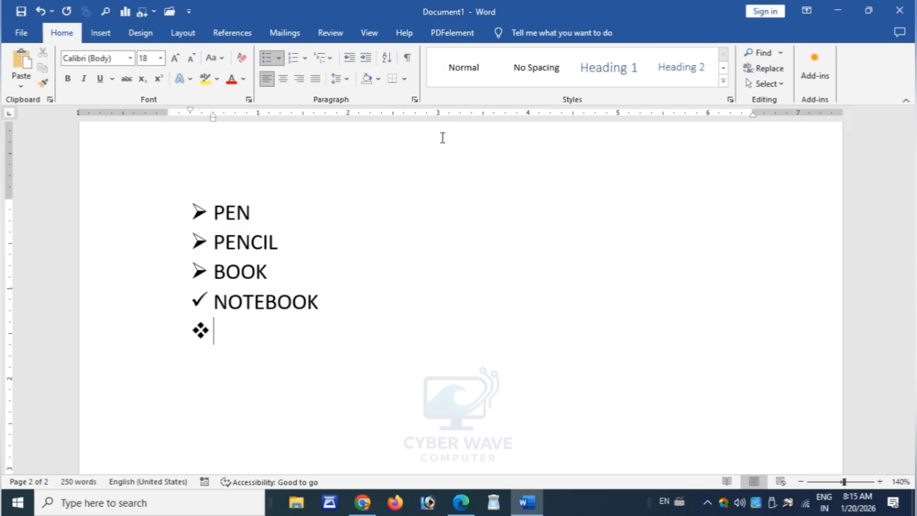
text(ENGLI)
key(BackSpace)
key(BackSpace)
key(BackSpace)
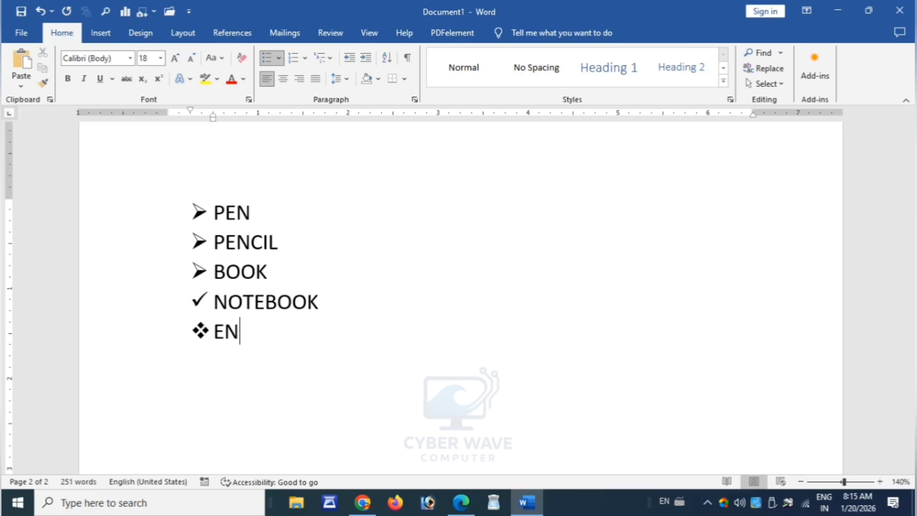
text(G)
key(Return)
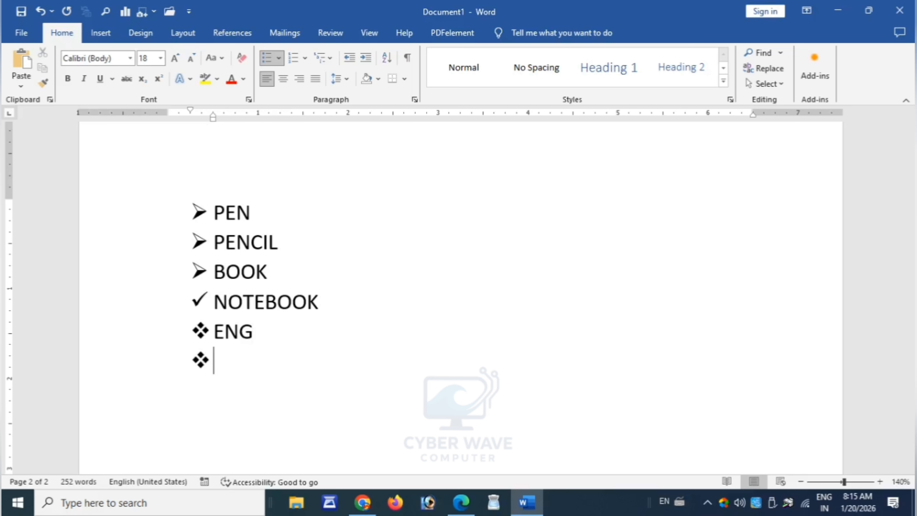
key(BackSpace)
key(BackSpace)
Step: Delete the entire document content and enter the title LIST followed by a new line
key(ctrl+a)
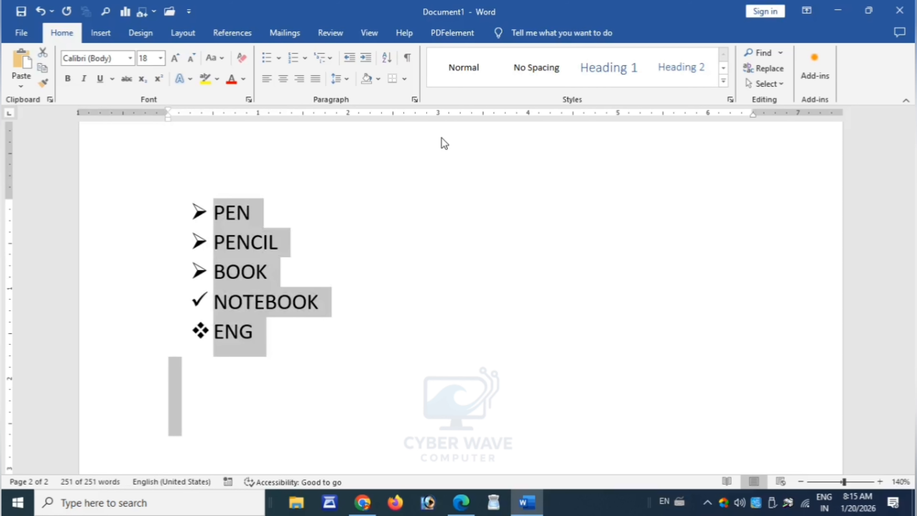
key(Delete)
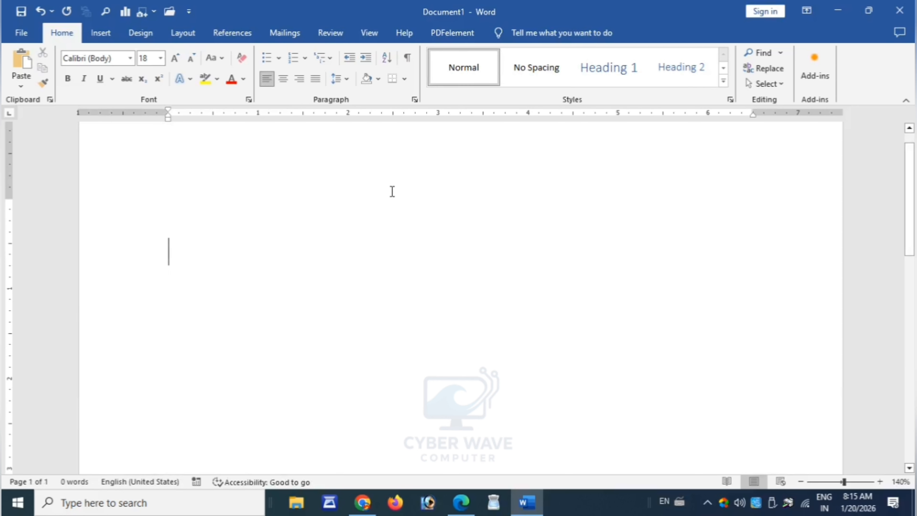
text(LIST)
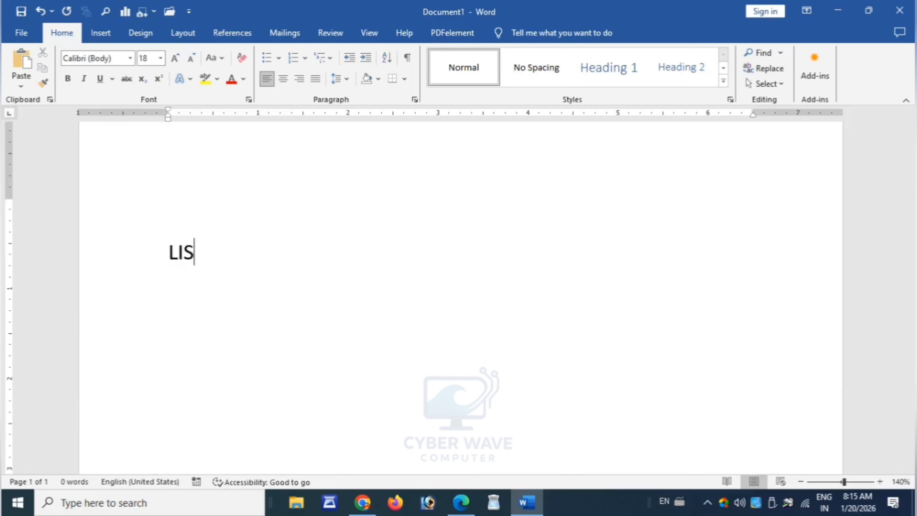
key(BackSpace)
key(BackSpace)
key(BackSpace)
key(BackSpace)
text(LIST)
key(Return)
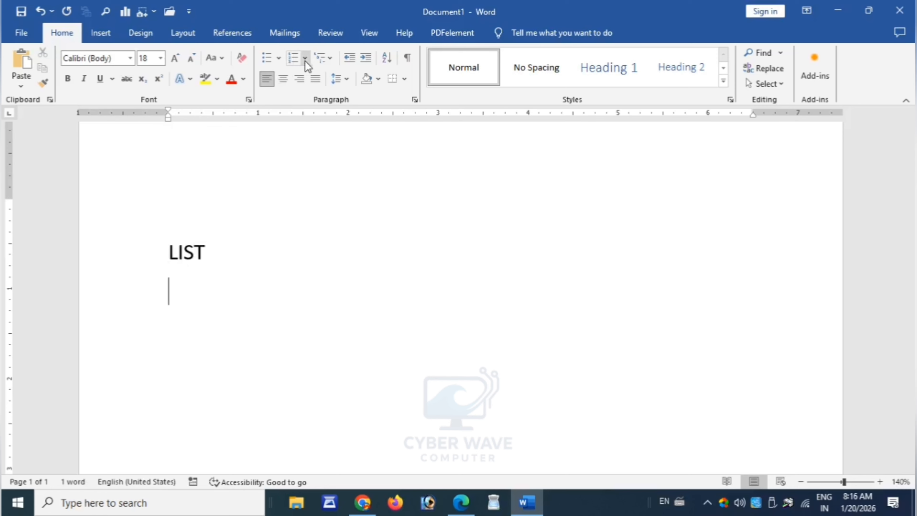
Step: Add the item COMPUTER PARTS with a four-diamond bullet under the LIST title
click(278, 58)
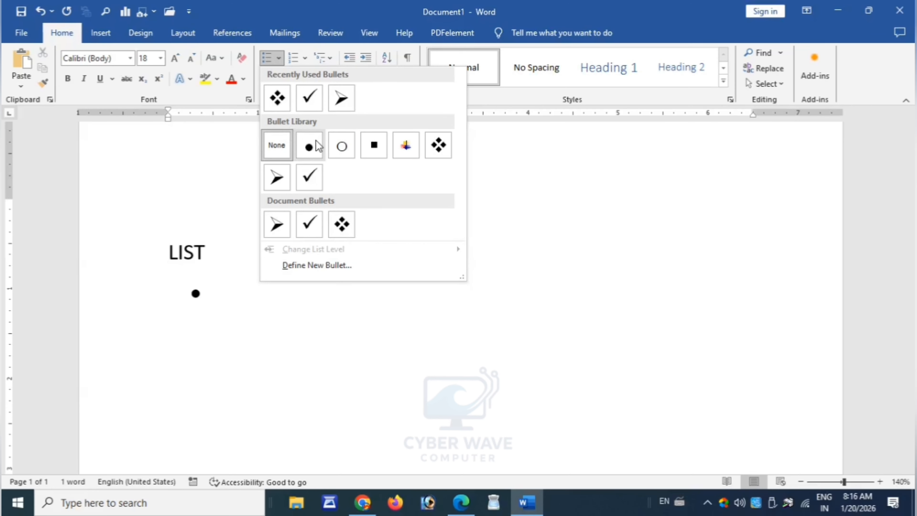
click(438, 145)
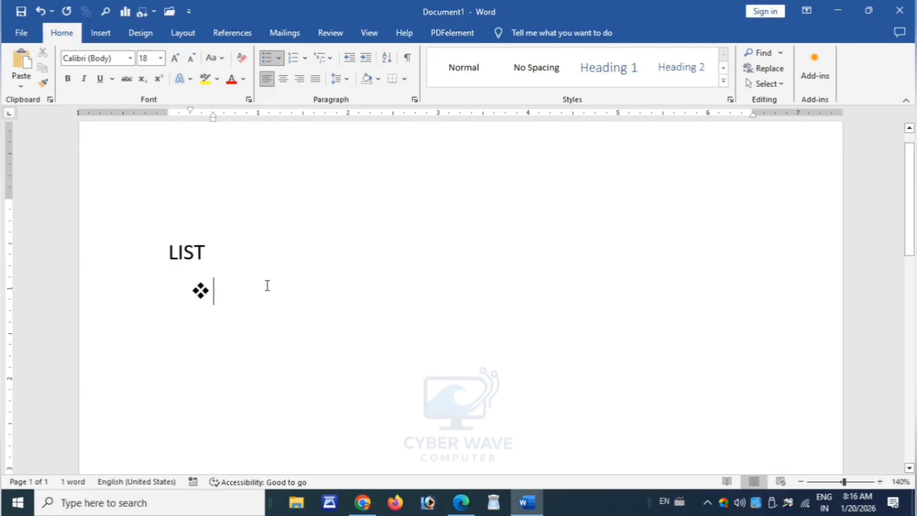
text(COM)
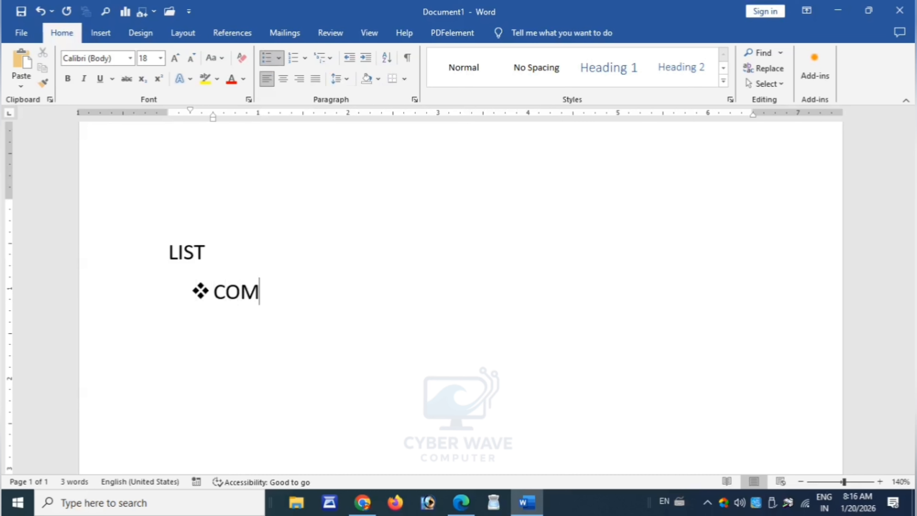
text(PUTER PAT)
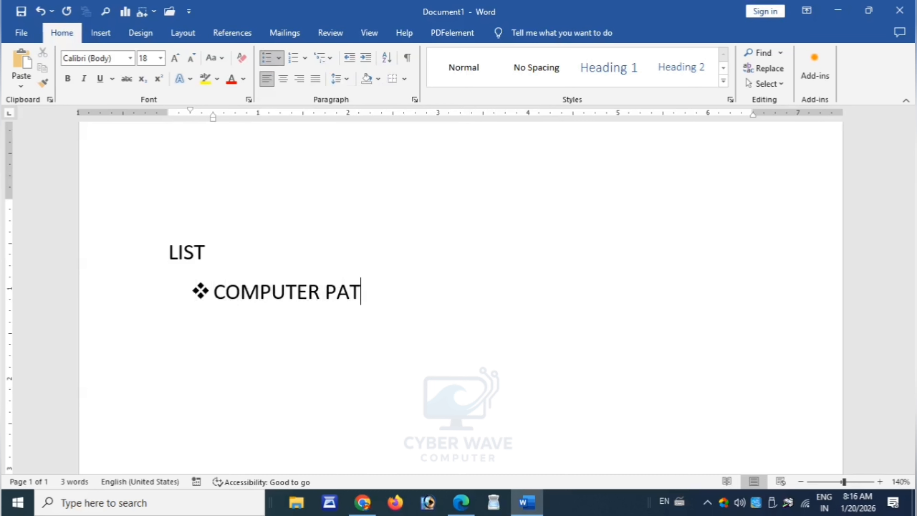
key(BackSpace)
text(RTS)
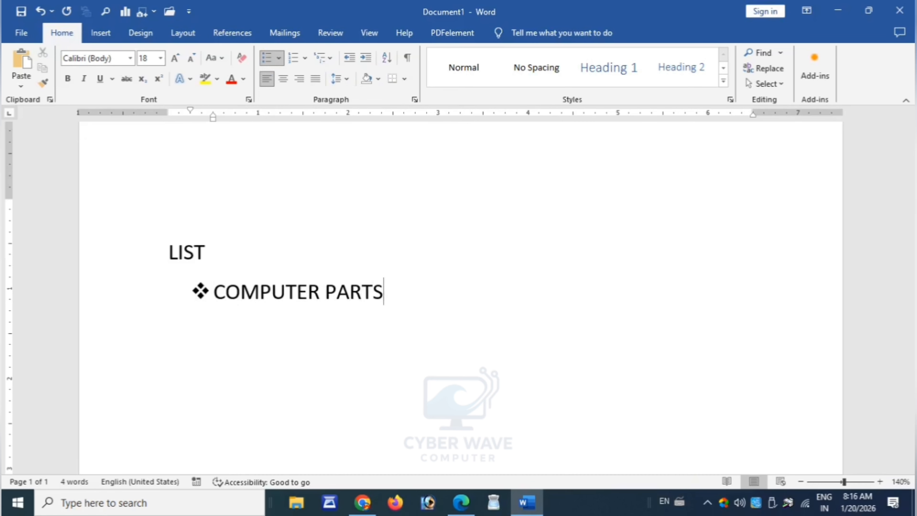
Step: Start an indented checkmark-bulleted line beneath COMPUTER PARTS
key(Return)
key(BackSpace)
click(283, 59)
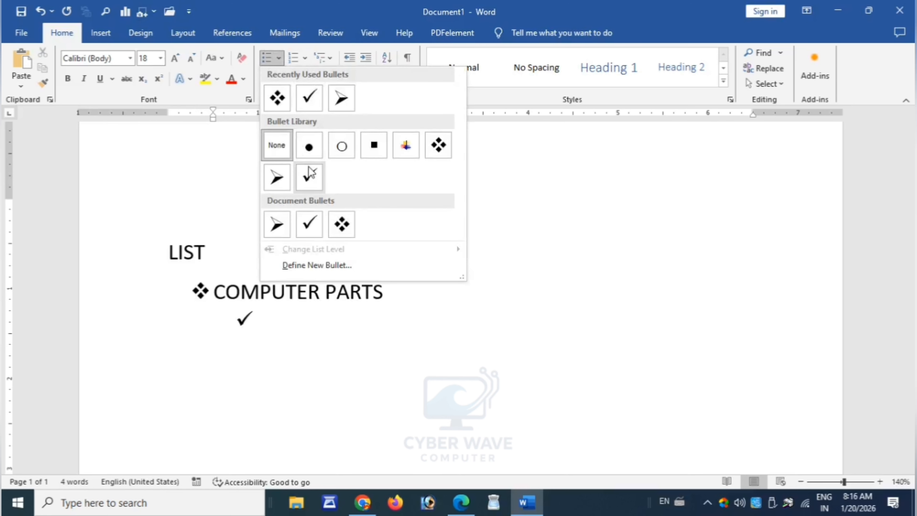
click(309, 174)
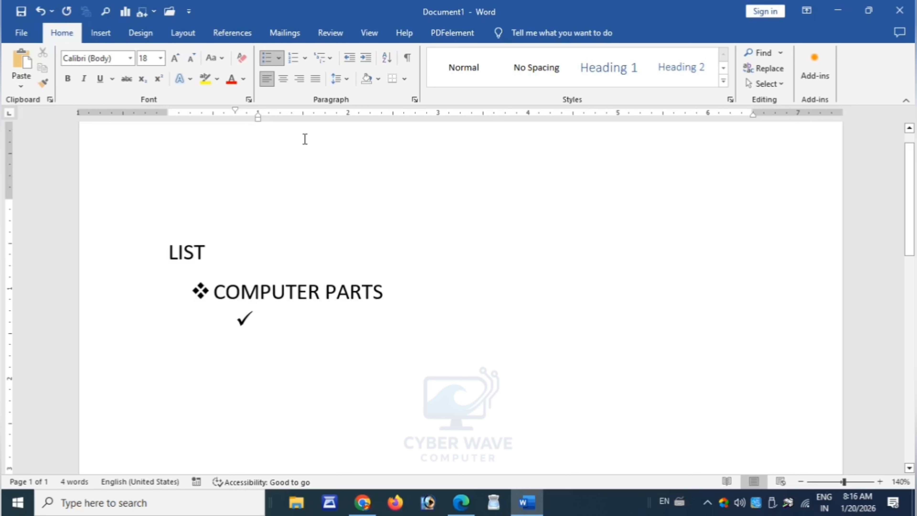
Step: Add the checkmark sub-items KEYBOARD, MOUSE and CPU beneath COMPUTER PARTS, followed by a new line
text(KEYBOARD)
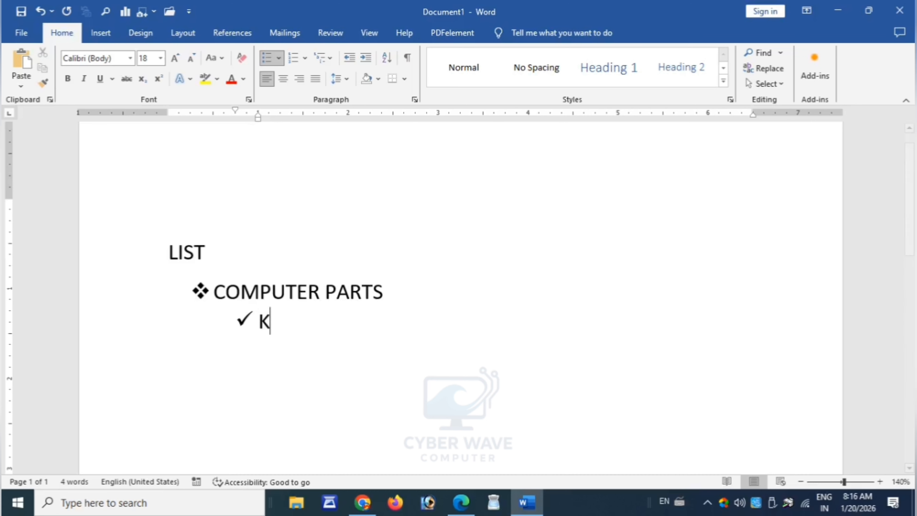
key(Return)
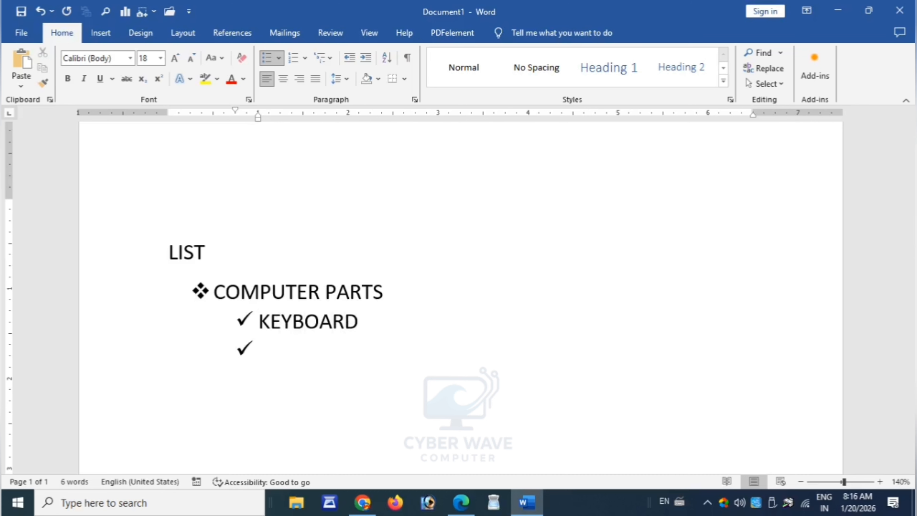
text(MOUSE)
key(Return)
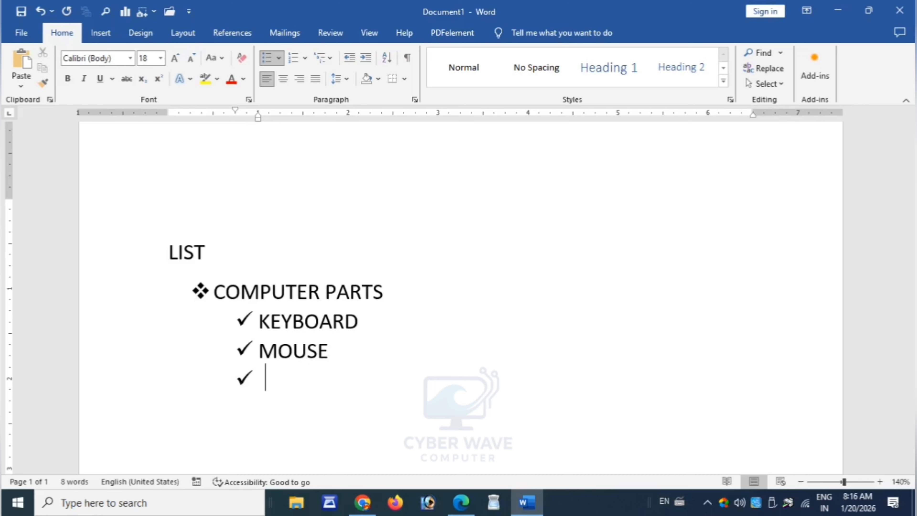
text(CPU)
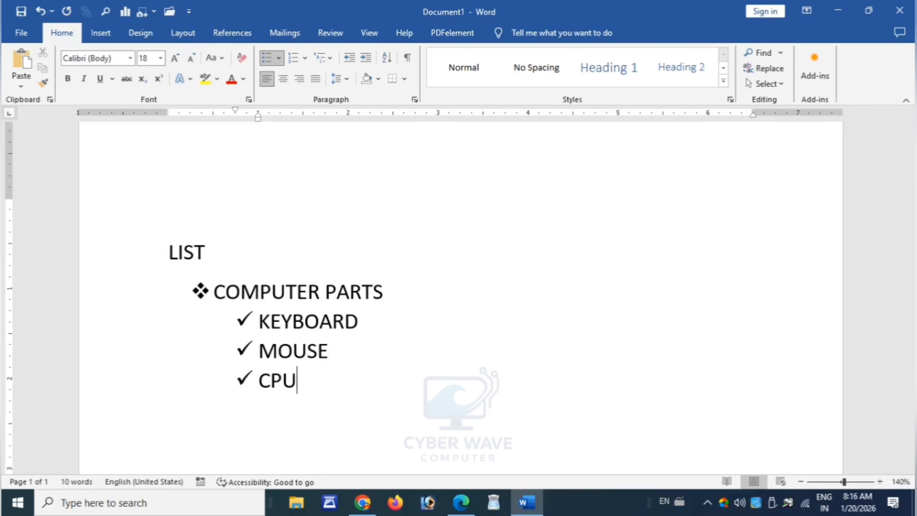
key(Return)
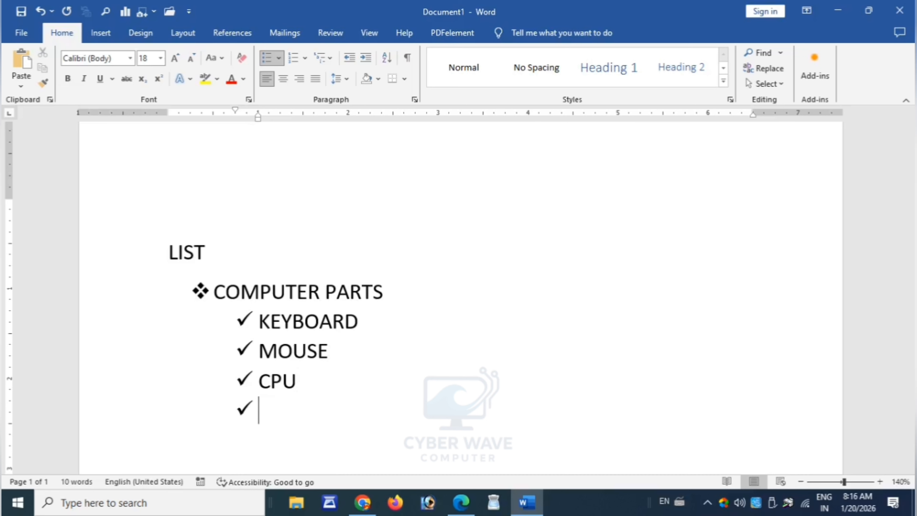
Step: End the checkmark sub-list below CPU and start a four-diamond bullet at the same level as COMPUTER PARTS
key(BackSpace)
key(BackSpace)
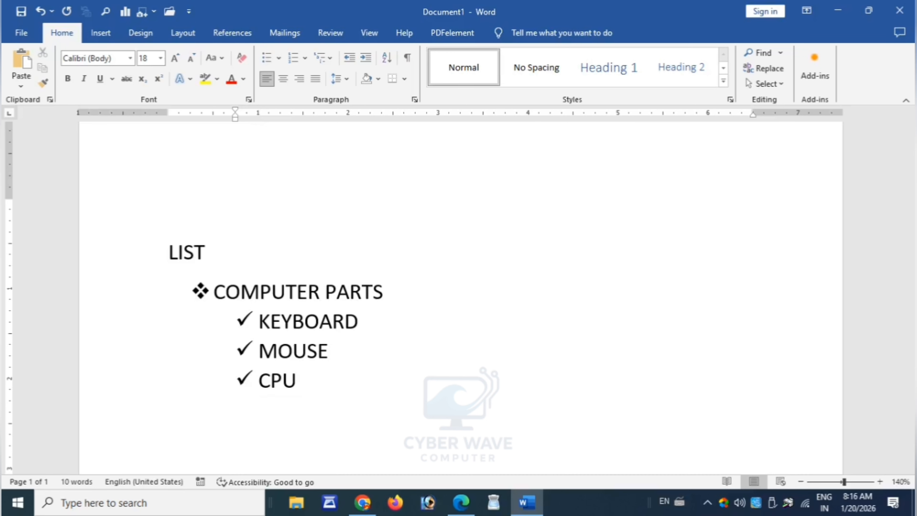
key(BackSpace)
click(280, 58)
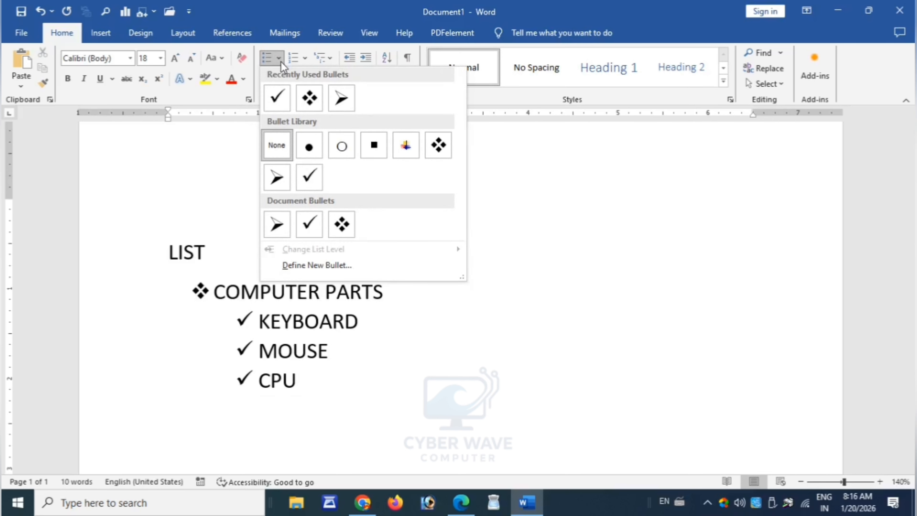
click(341, 224)
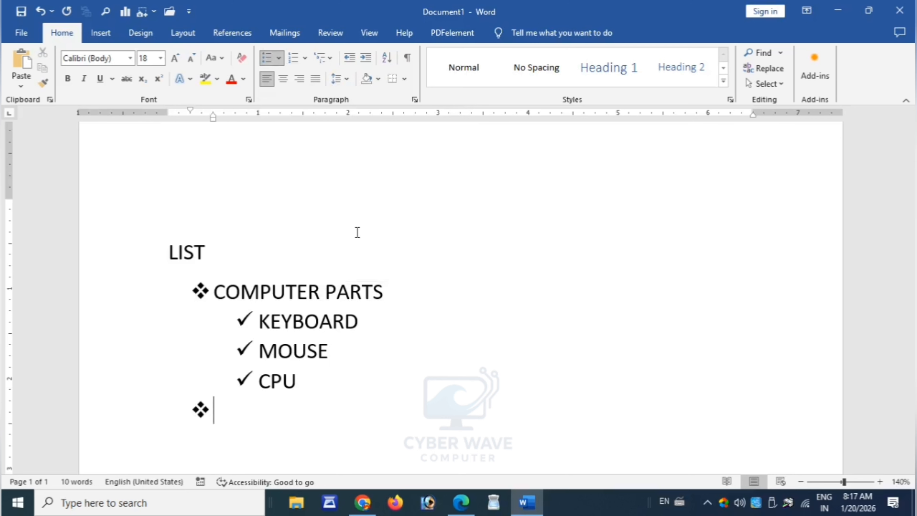
Step: Delete the entire document content and start a numbered list in the 1), 2), 3) format
key(ctrl+a)
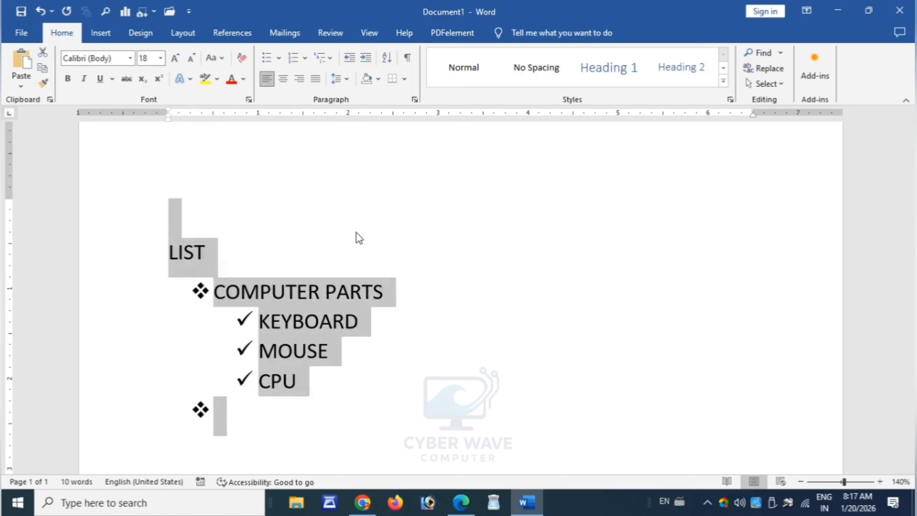
key(Delete)
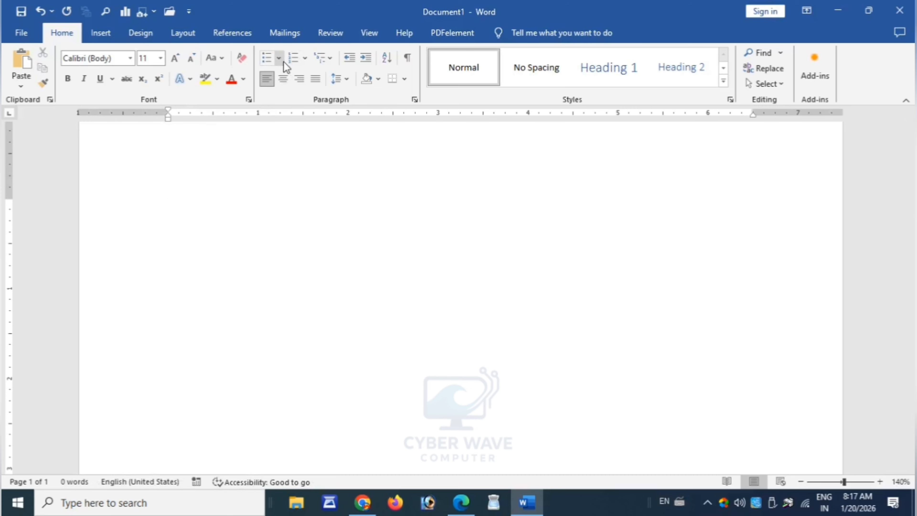
click(305, 63)
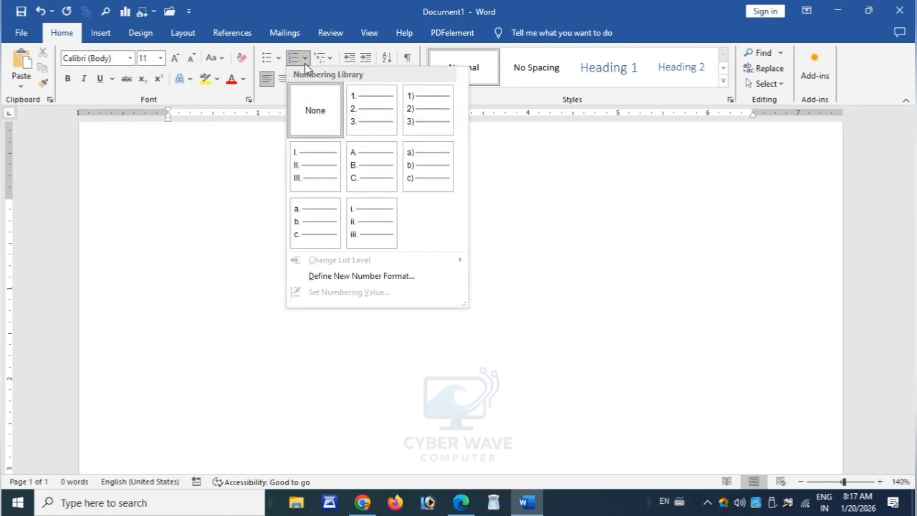
click(280, 61)
click(280, 60)
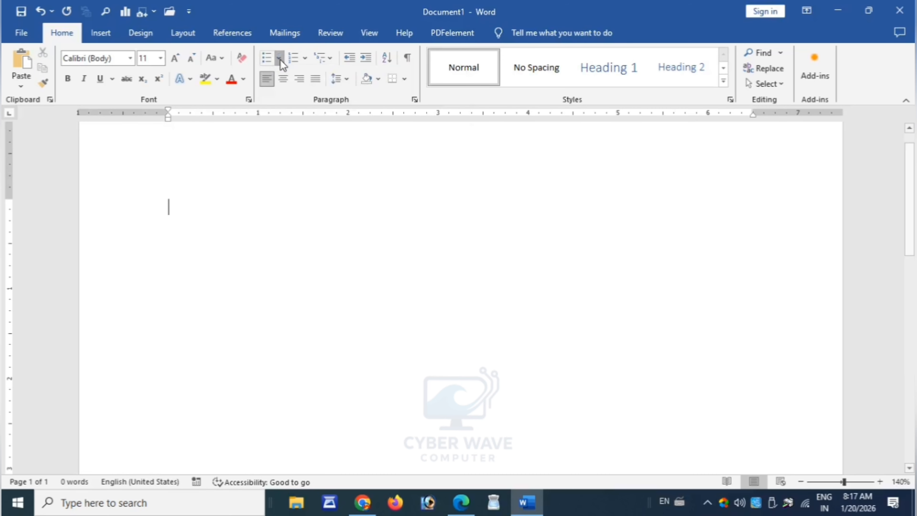
click(305, 61)
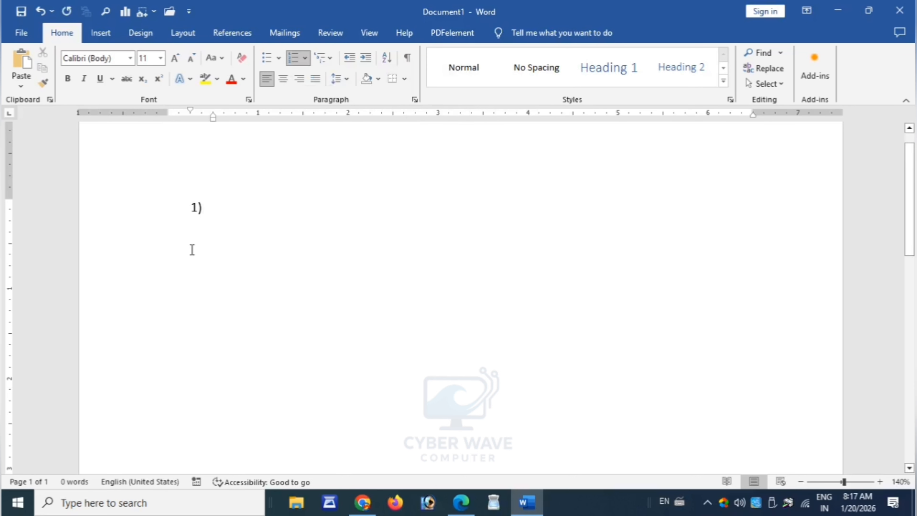
Step: Enter RAM, ROM and CPU as the three items of the numbered list
text(RAM)
key(Return)
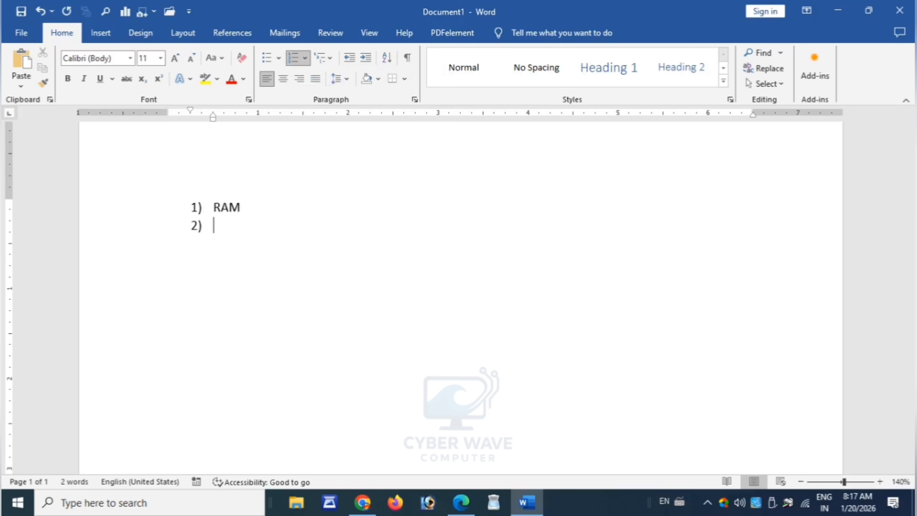
text(ROM)
key(Return)
text(CU)
key(BackSpace)
text(PU)
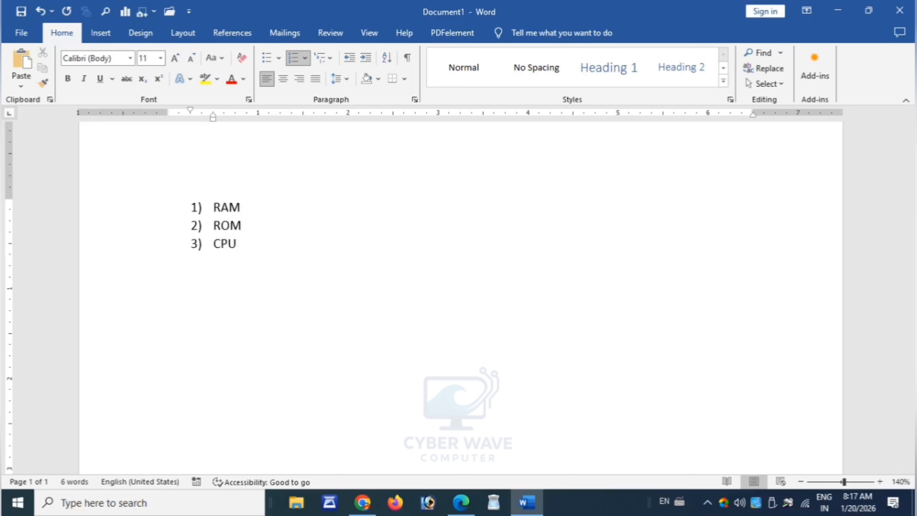
Step: Delete the RAM, ROM, CPU list and start a multilevel list in the 1), a), i) style
key(ctrl+a)
key(BackSpace)
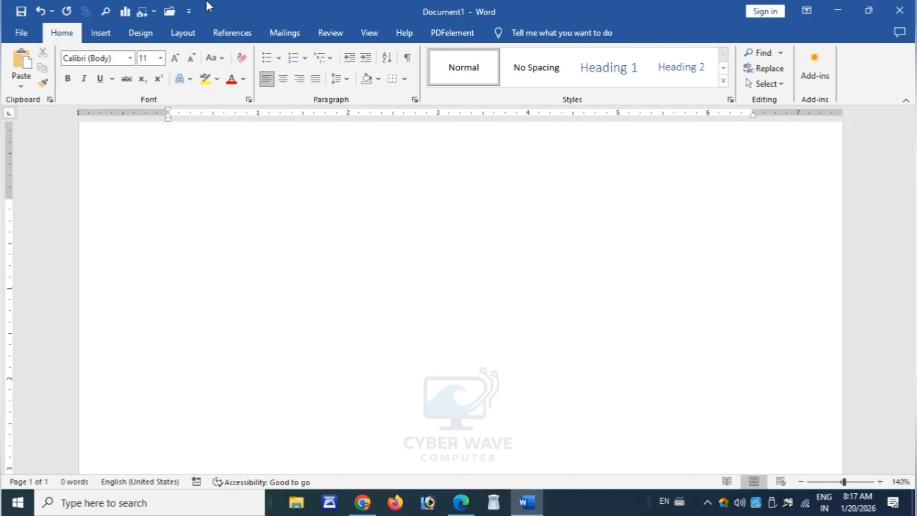
click(331, 59)
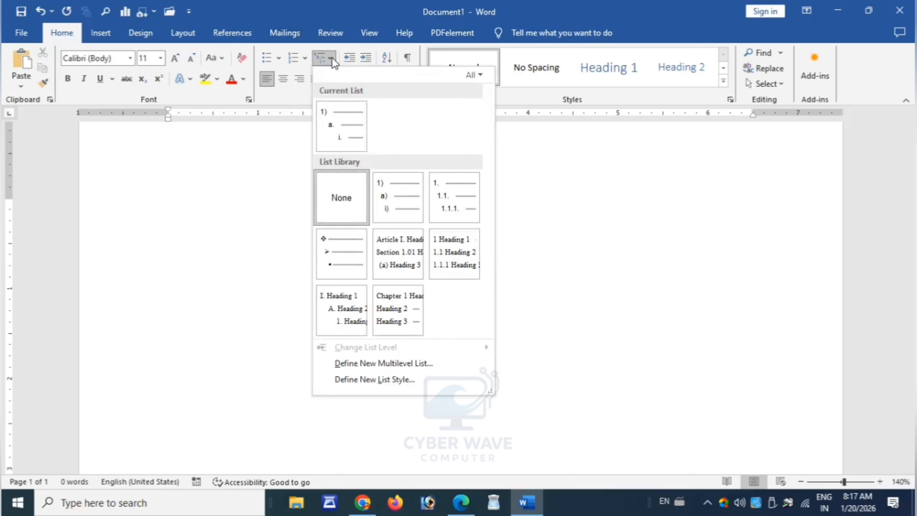
click(286, 172)
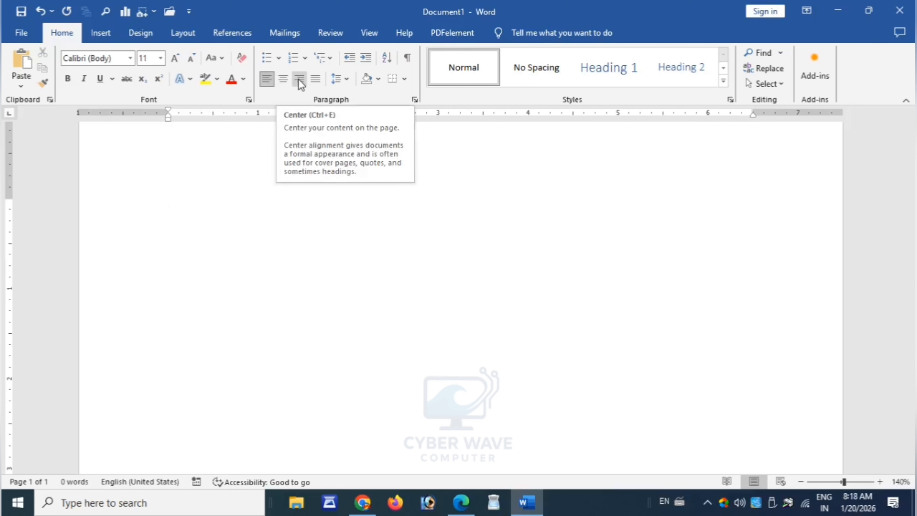
click(330, 59)
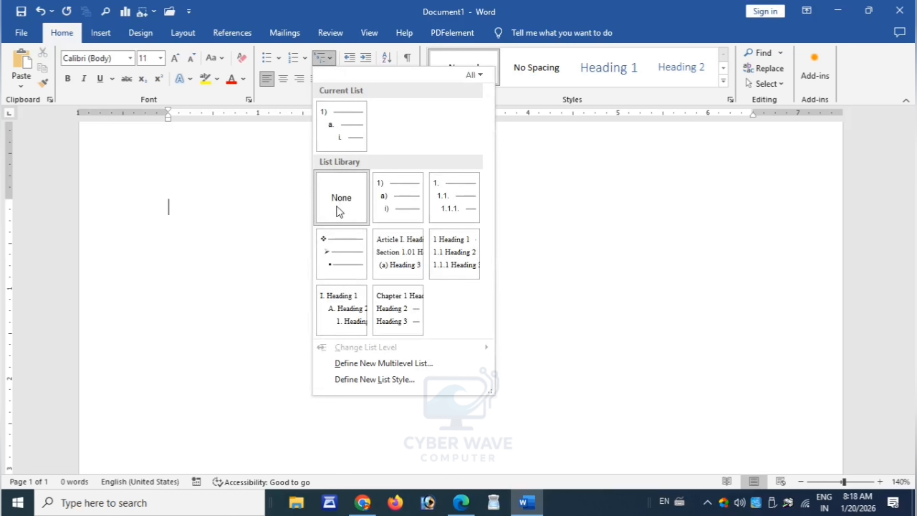
mouse_move(385, 180)
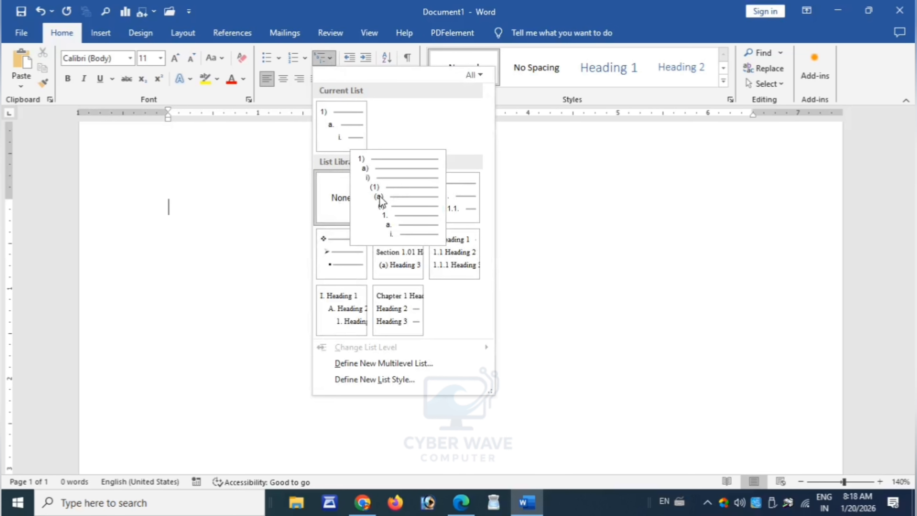
click(397, 190)
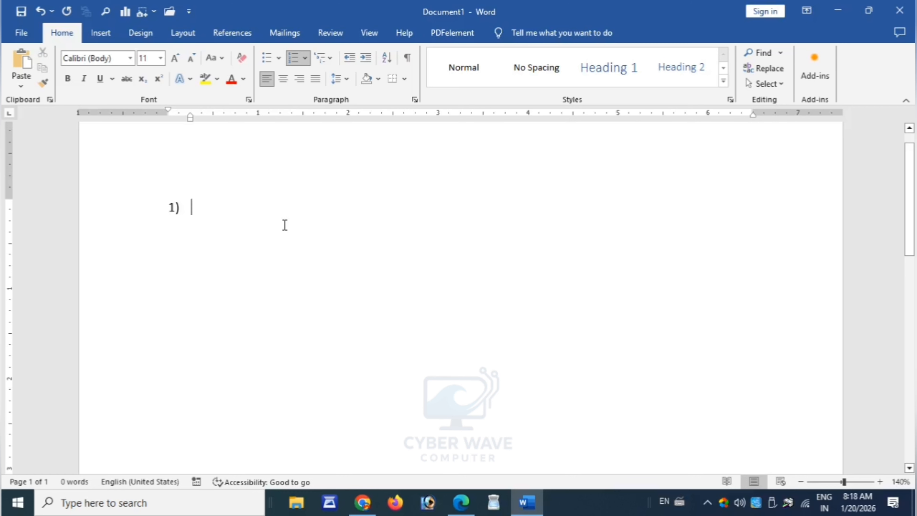
Step: Enter KSDJFKDSJFKJ KJKDFJKKSDJ as the first main item and start a lettered second level beneath it using the current multilevel list
text(KSDJFKDSJFKJ KJKDFJKKSDJ)
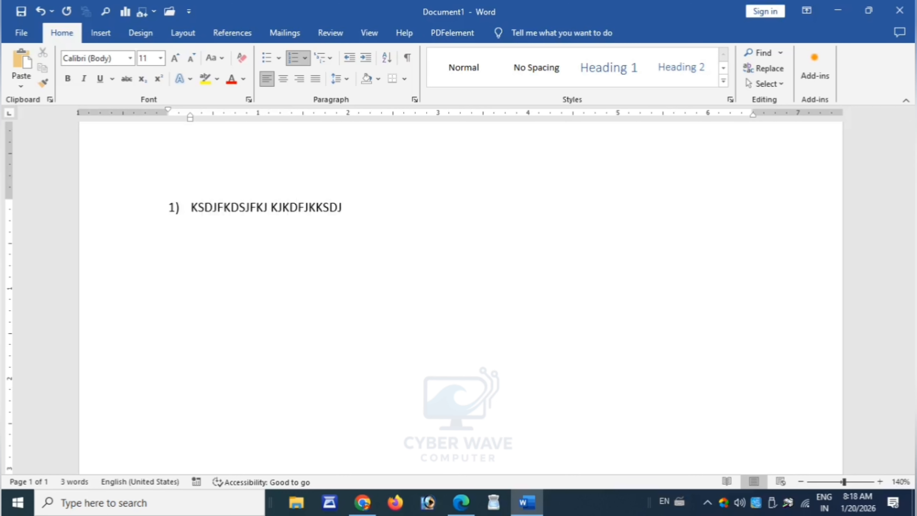
key(Return)
key(BackSpace)
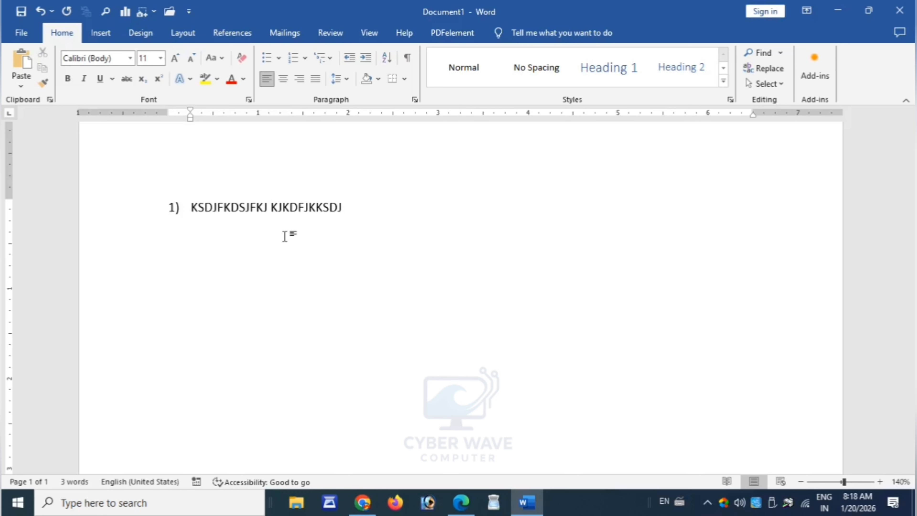
click(330, 60)
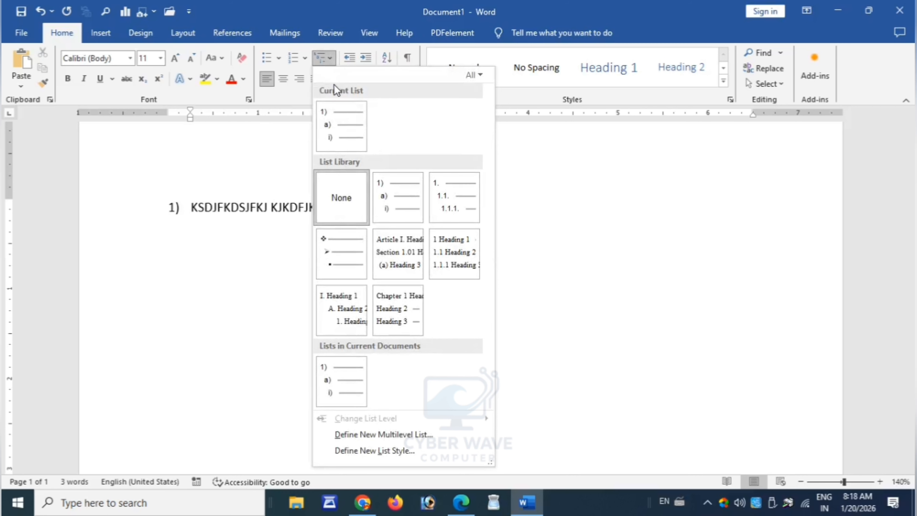
mouse_move(339, 127)
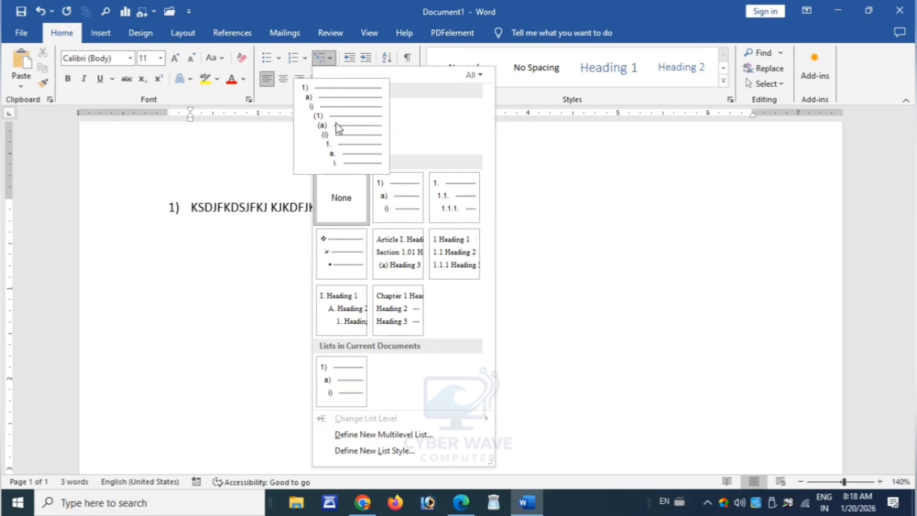
click(338, 127)
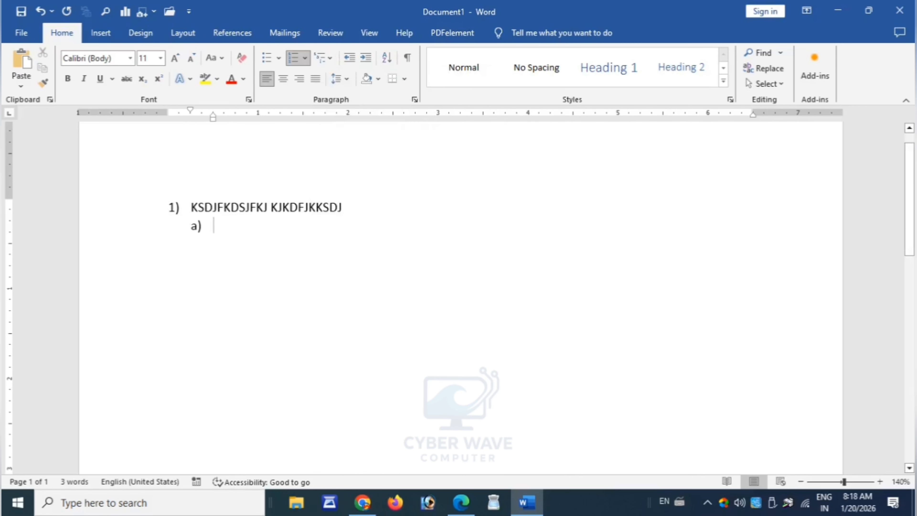
Step: Enter the lettered sub-items SDFKJ, DFDS, ASDFSD and ASDF under the first main item, followed by a new line
text(SDFKJ)
key(Return)
text(DFDS)
key(Return)
text(ASDFSD)
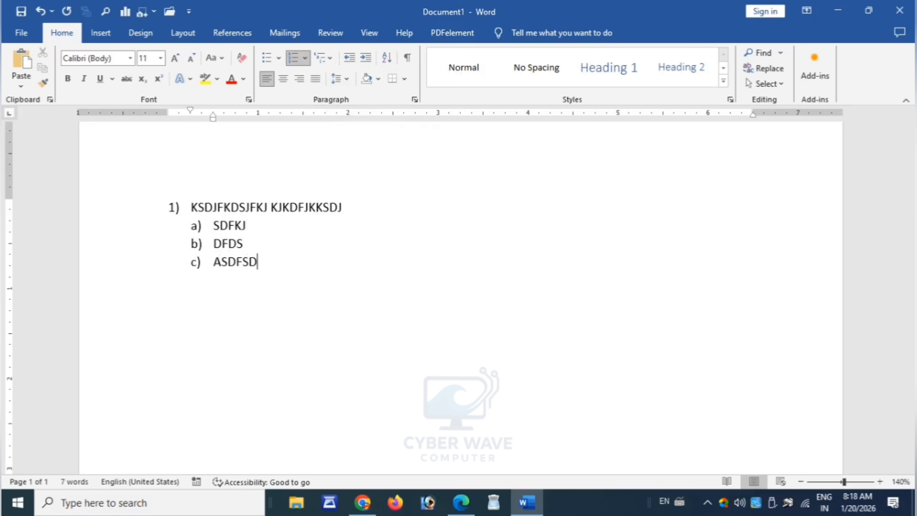
key(Return)
text(ASDF)
key(Return)
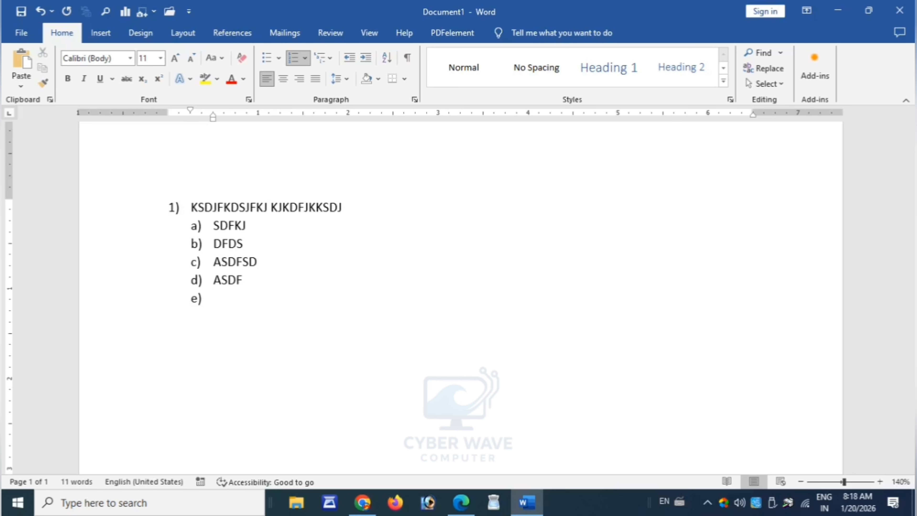
Step: Add the second main item KDSJFK DSDJFKJSDKFKJSDF and start a lettered sub-level beneath it using the current multilevel list
key(shift+Tab)
text(KDSJFK DSDJFKJSDKFK)
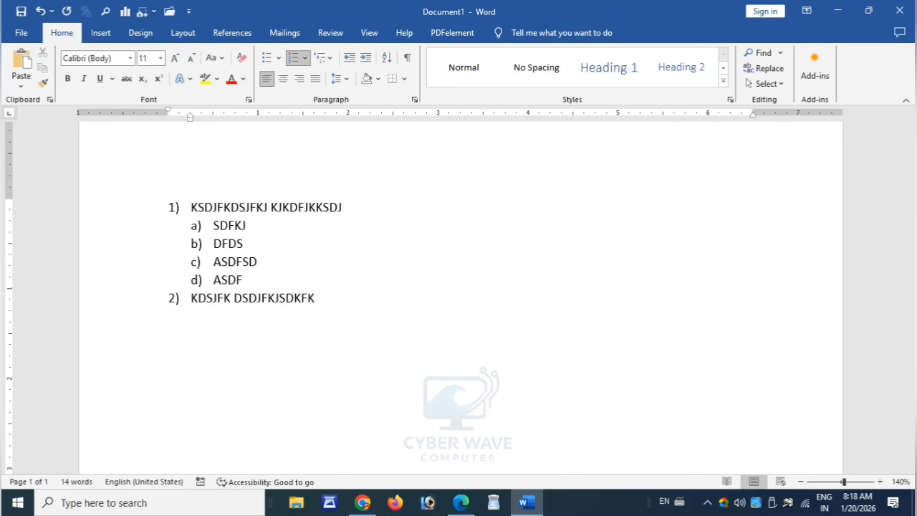
text(JSDF)
key(Return)
key(BackSpace)
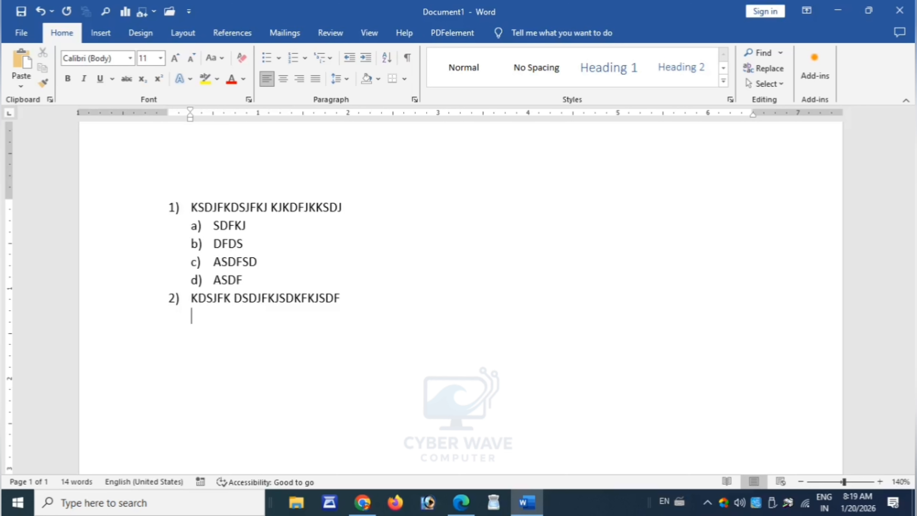
click(331, 60)
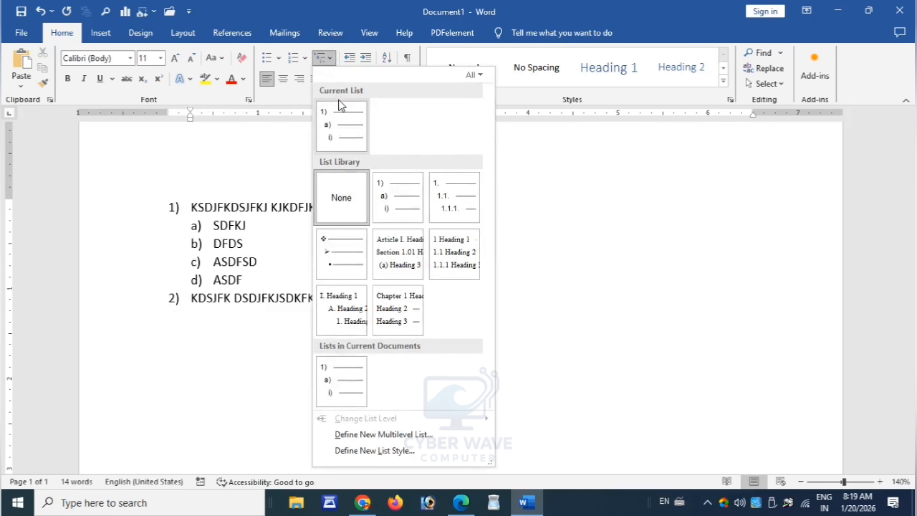
click(339, 101)
Step: Enter the lettered sub-items HSADJKFH, SDJFH, JSDFH and KLSDJF under the second main item
text(HSADJKFH)
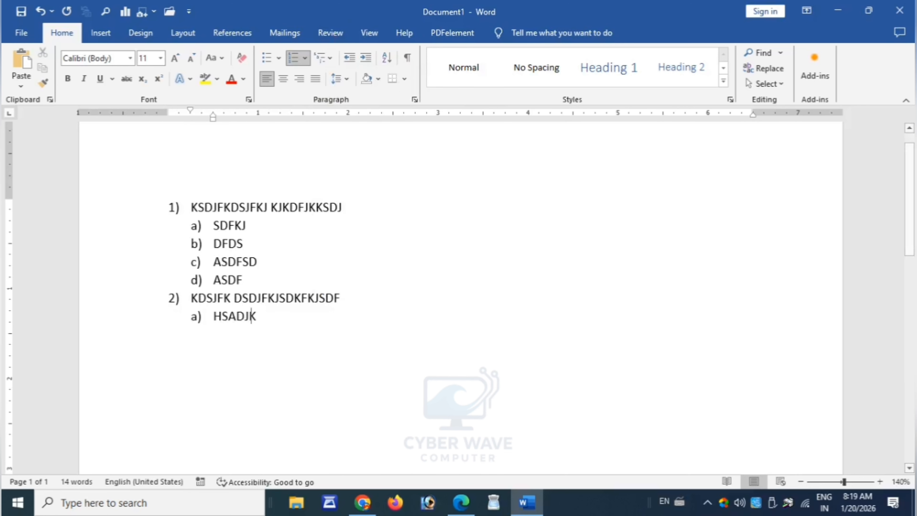
key(Return)
text(SDJFH)
key(Return)
text(JSDFH)
key(Return)
text(KLSDJF)
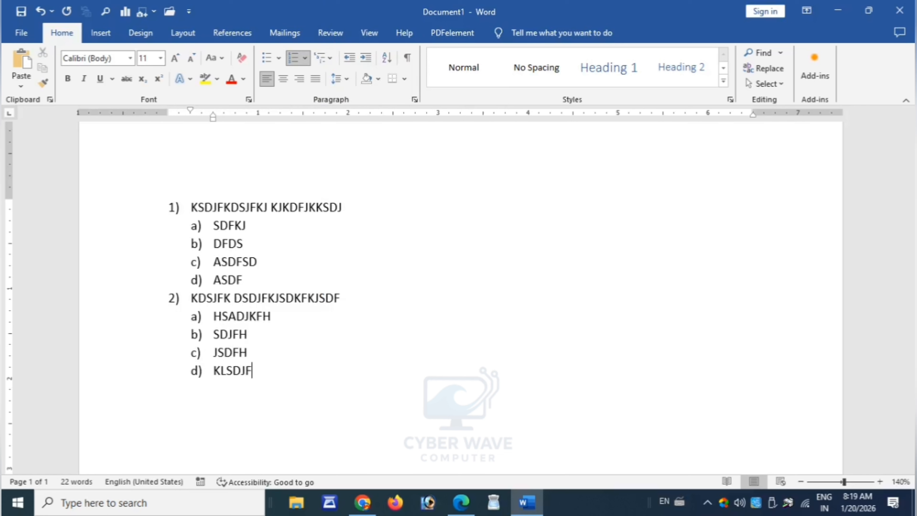
Step: Start a third main-level item below KLSDJF and delete the entire document content
key(Return)
key(shift+Tab)
key(ctrl+a)
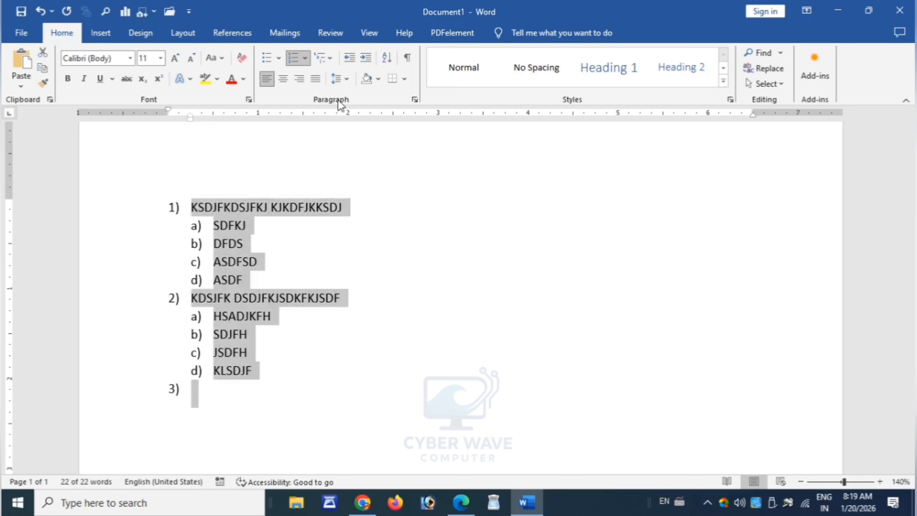
key(Delete)
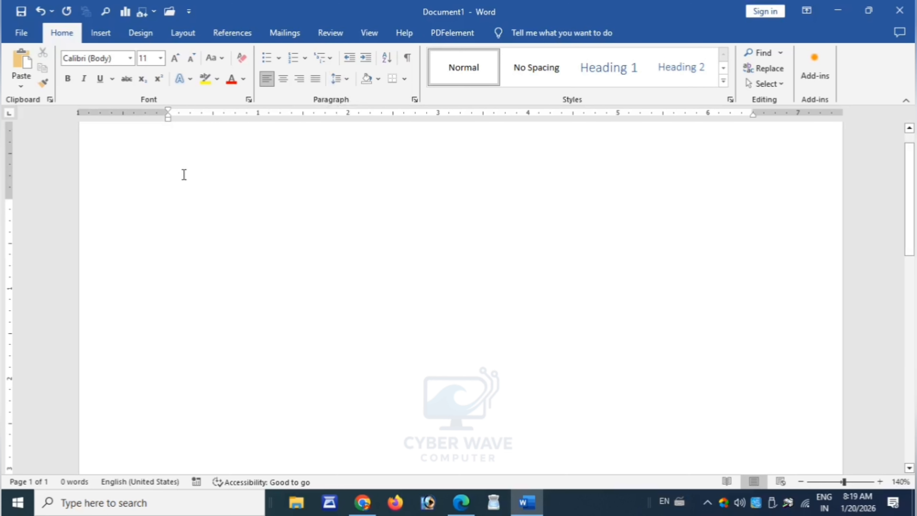
Step: Enter two lines of text: SDAJF SKDAJFKLSD AFKSDJFLK SKDJFL and JKSDJFKSD KLSJDKLF JKLSDJKFL
text(SDAJF SKDAJFKLSD AFKSDJFLK SKDJFL)
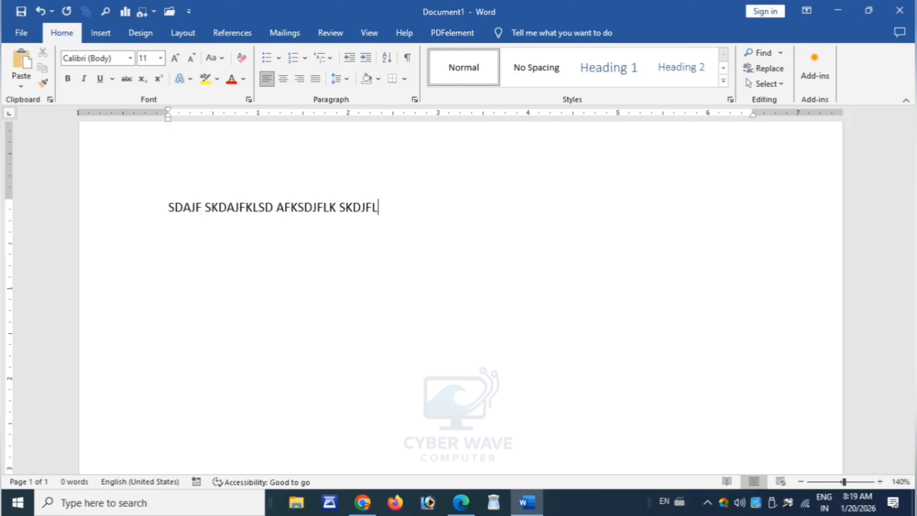
key(Return)
text(JKSDJFKSD KLSJDKLF JKLSDJKFL)
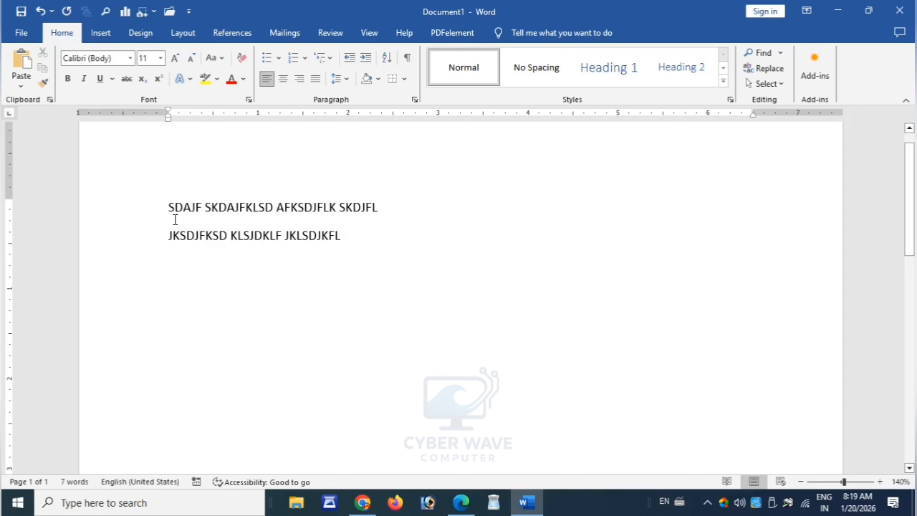
Step: Set the line spacing of both text lines to 1.0
drag(174, 218, 203, 218)
click(207, 227)
drag(341, 236, 146, 215)
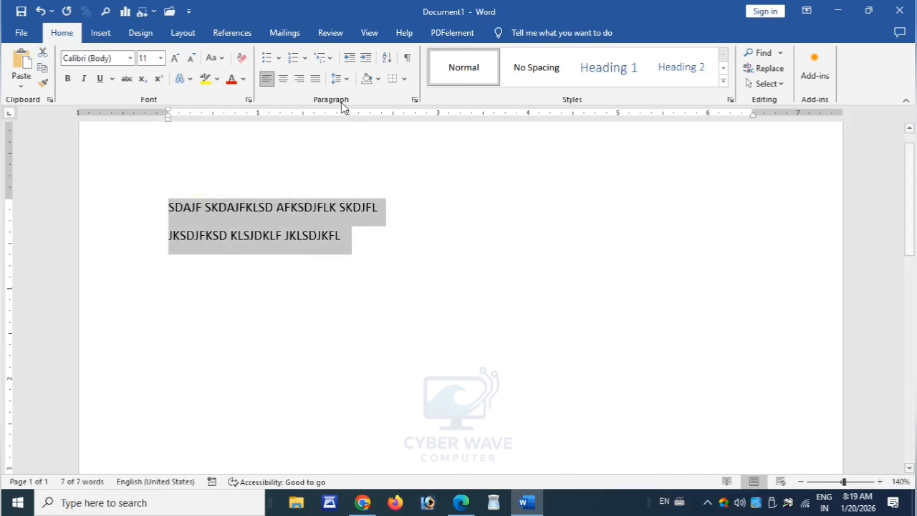
click(347, 80)
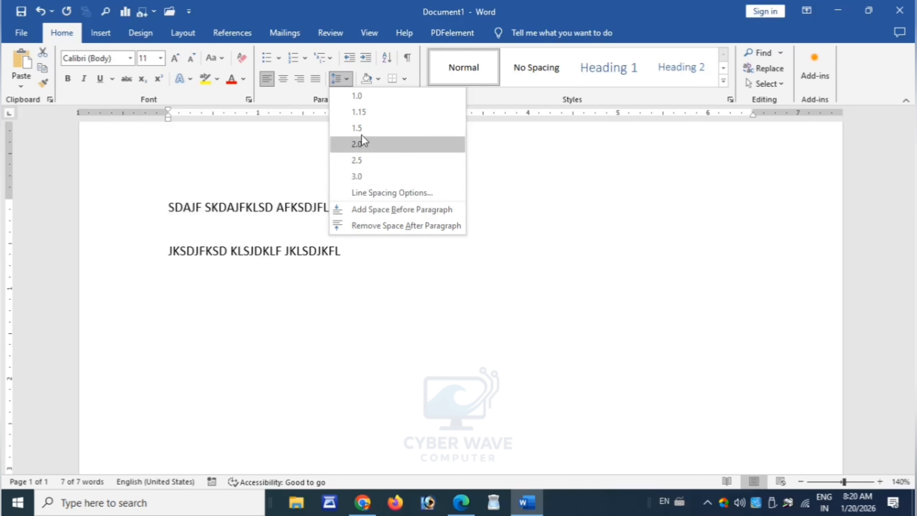
click(362, 96)
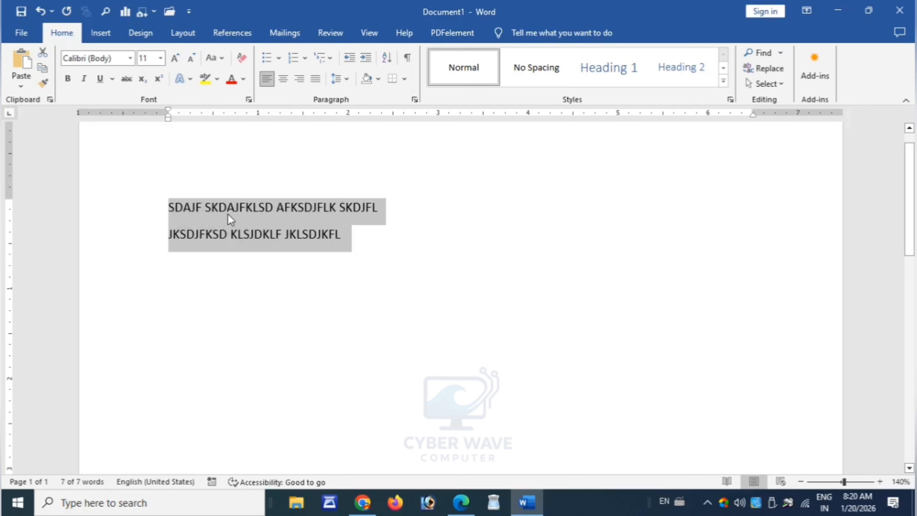
Step: Remove the spacing after both paragraphs through the line spacing options
click(347, 79)
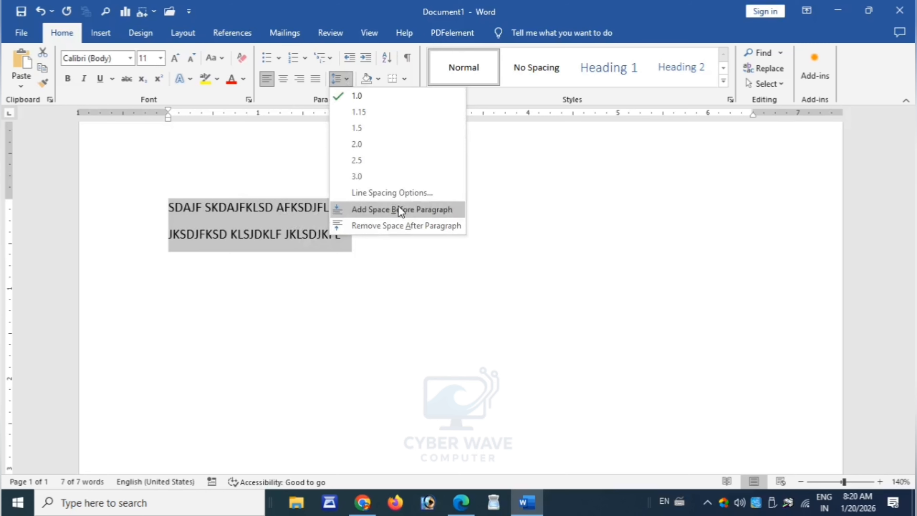
click(395, 194)
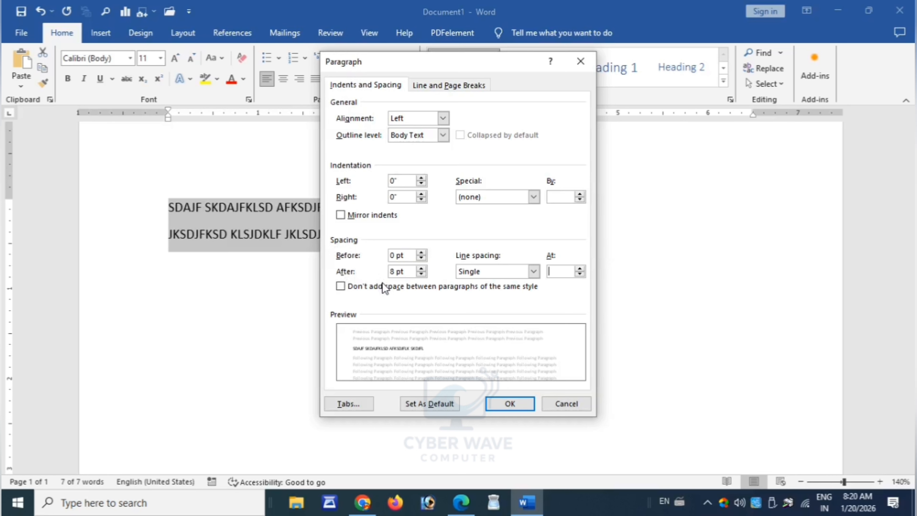
click(422, 274)
click(421, 275)
click(517, 409)
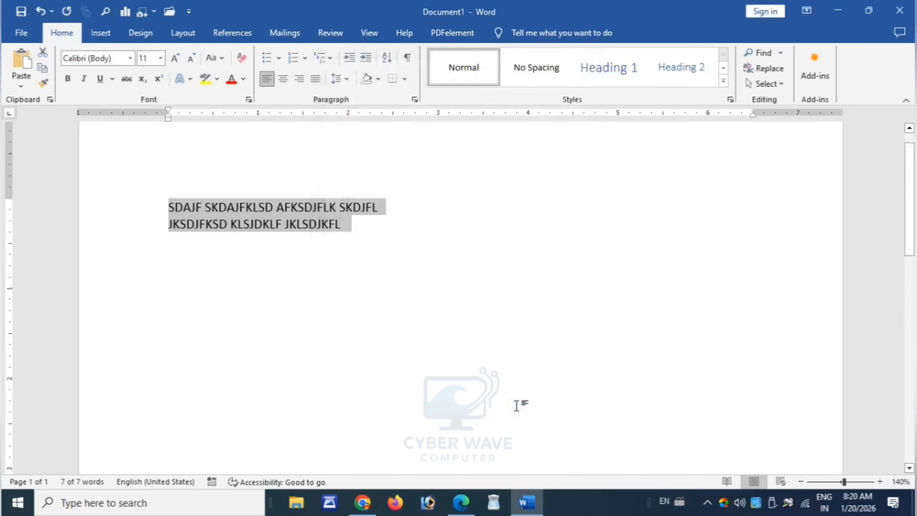
click(371, 276)
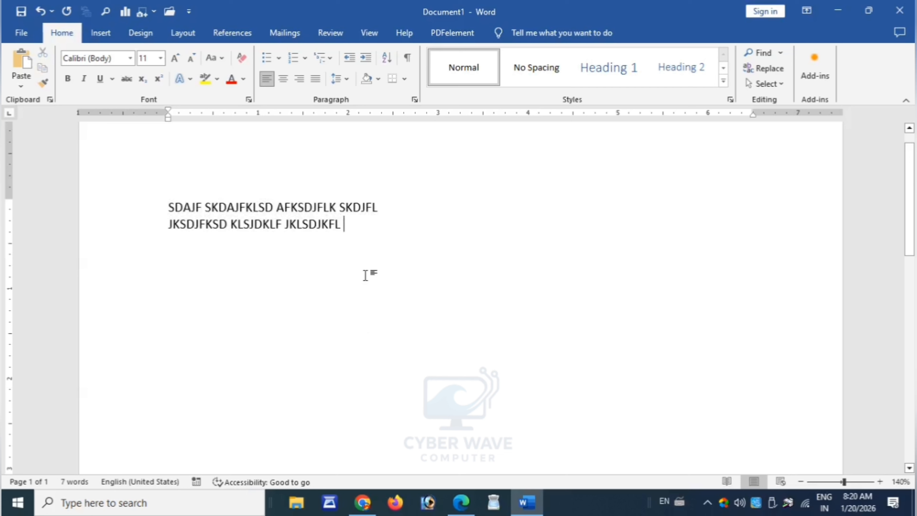
Step: Replace the two lines with sample paragraphs generated by the =RAND() function
drag(346, 226, 151, 205)
key(Delete)
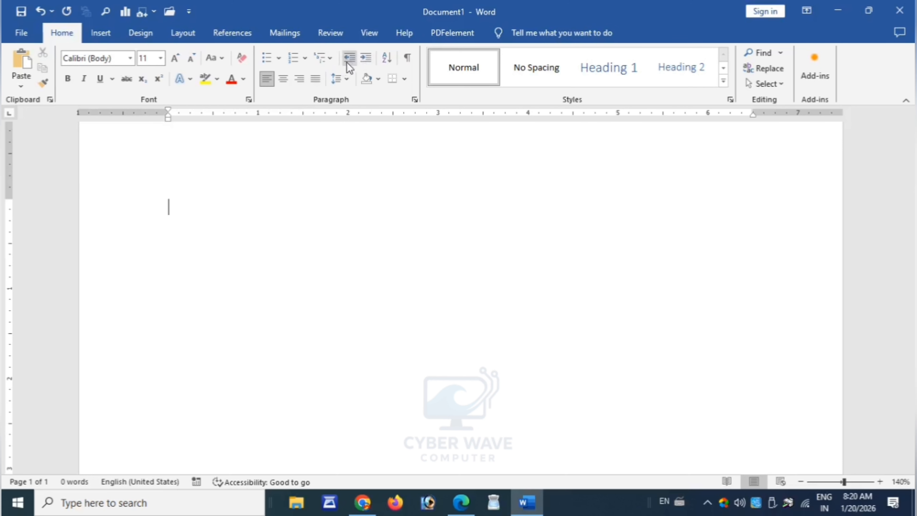
text(=)
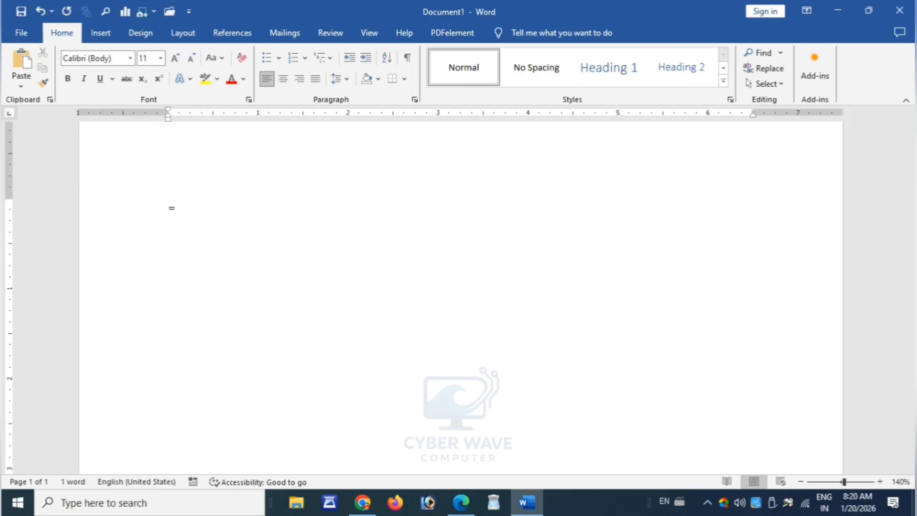
text(RAND())
key(Return)
scroll(235, 278, up, 2)
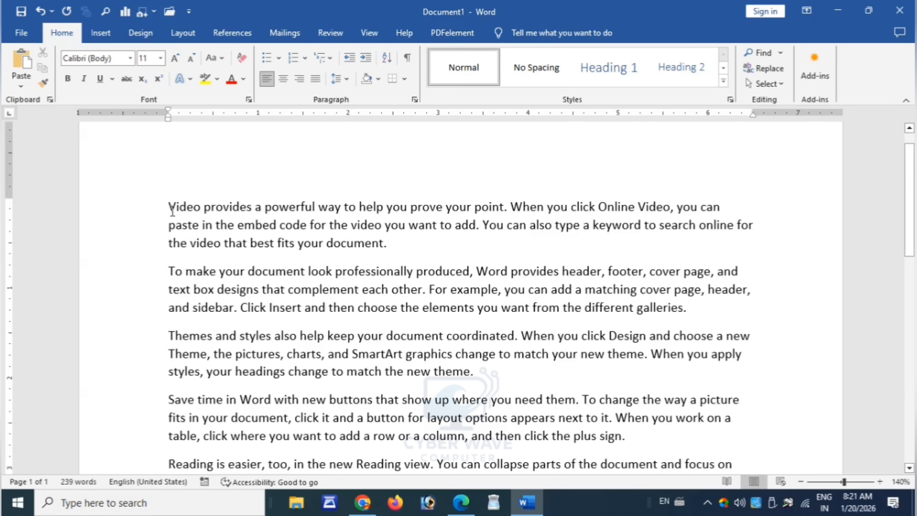
Step: Increase the indent of the first paragraph by four levels
click(366, 58)
click(366, 57)
click(366, 58)
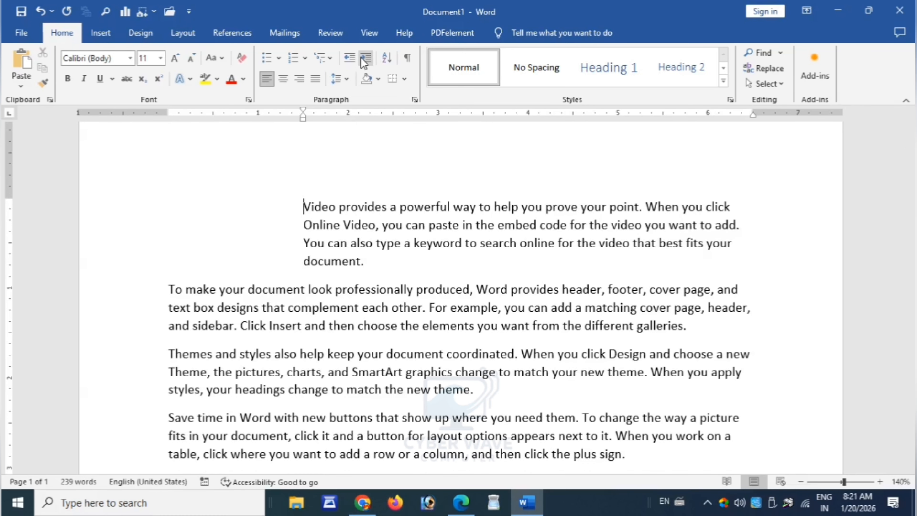
click(366, 58)
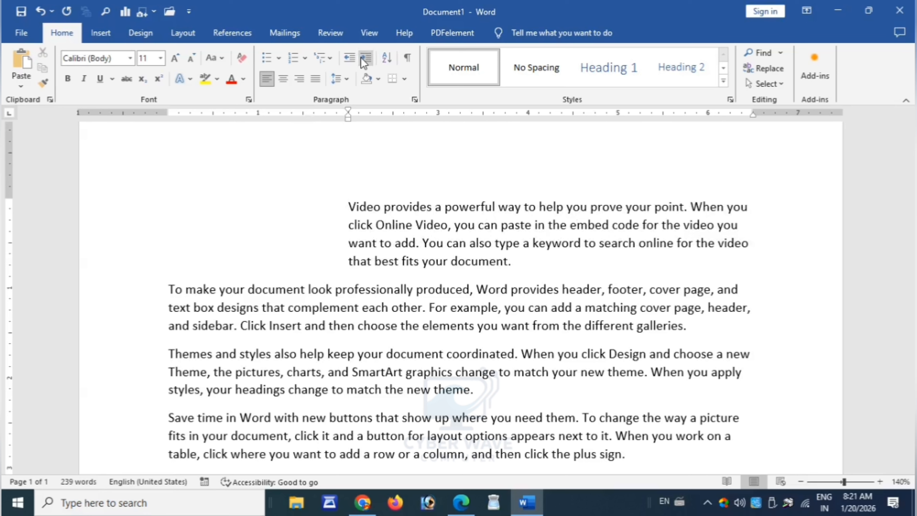
Step: Decrease the first paragraph's indent by four levels to bring it back to the page margin
click(348, 59)
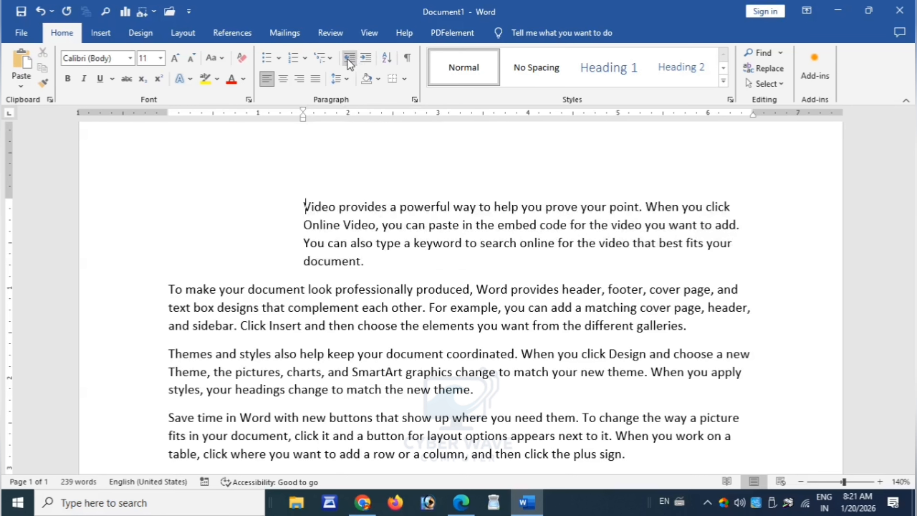
click(347, 58)
click(347, 58)
click(347, 59)
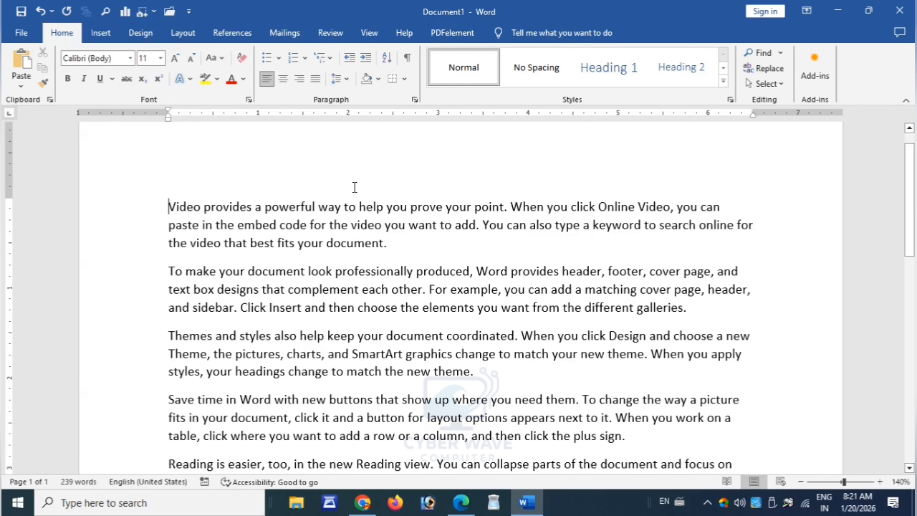
Step: Replace the entire document content with the title RESUME, aligned to the centre
scroll(401, 231, down, 1)
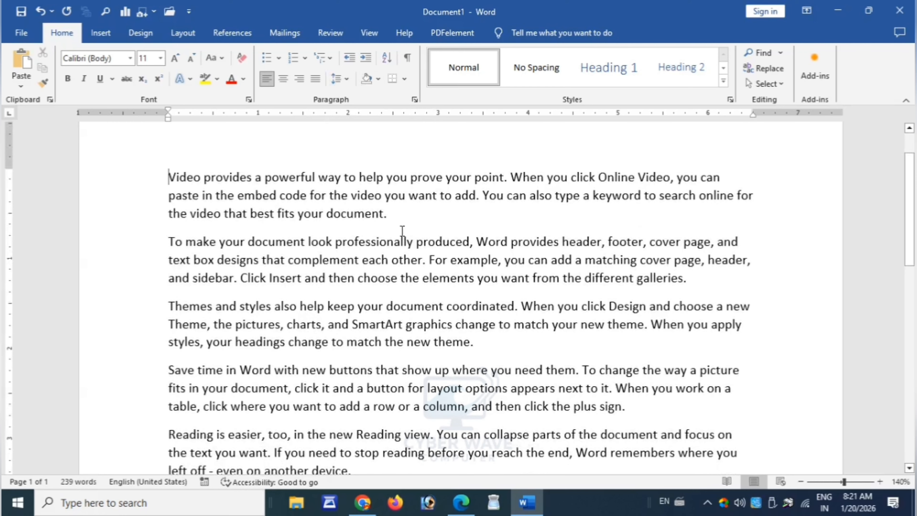
key(ctrl+a)
key(Delete)
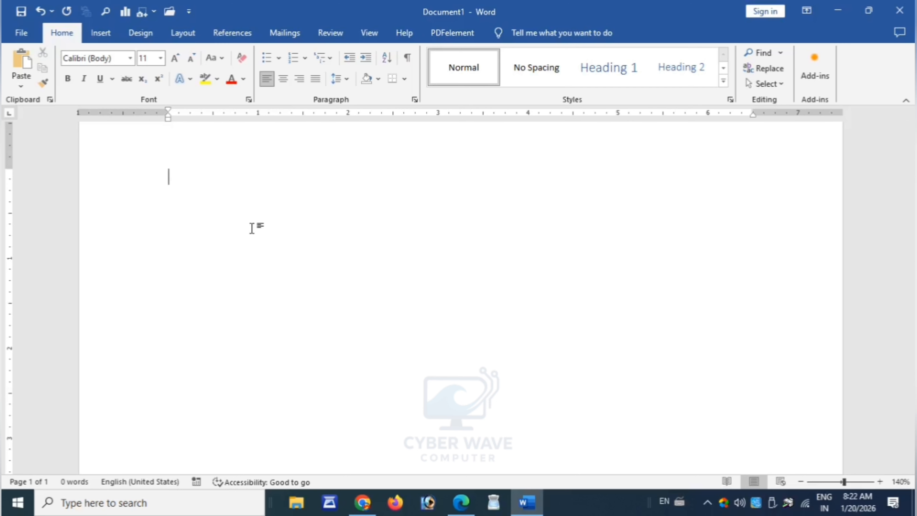
text(RESUME)
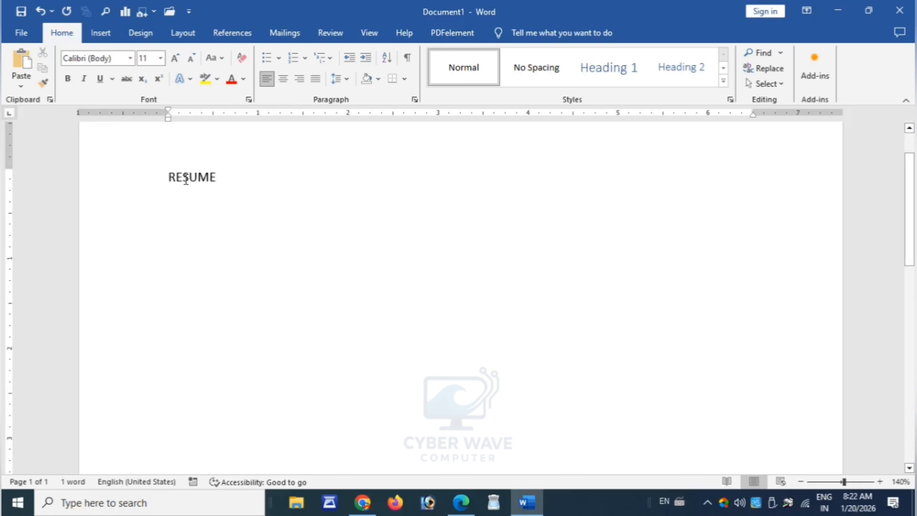
click(168, 177)
click(282, 85)
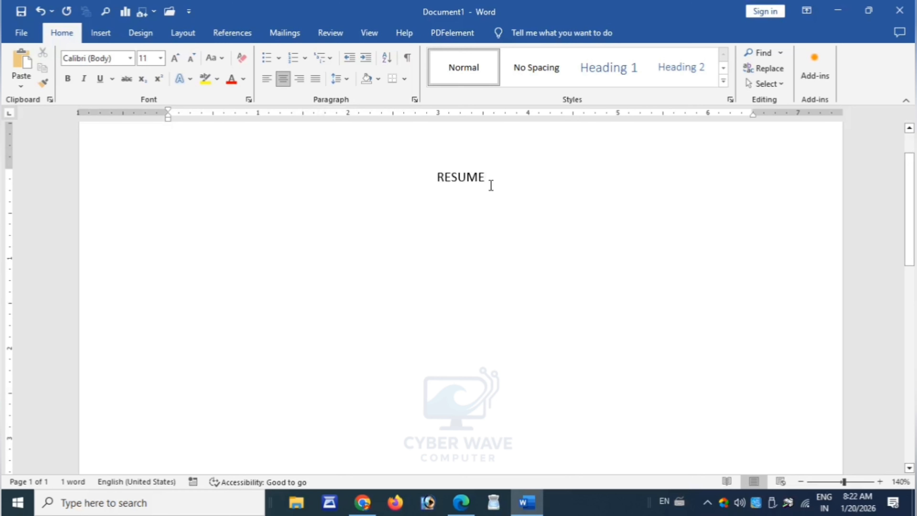
Step: Add a left-aligned line reading PERSONAL DETAILS below the RESUME title
key(Return)
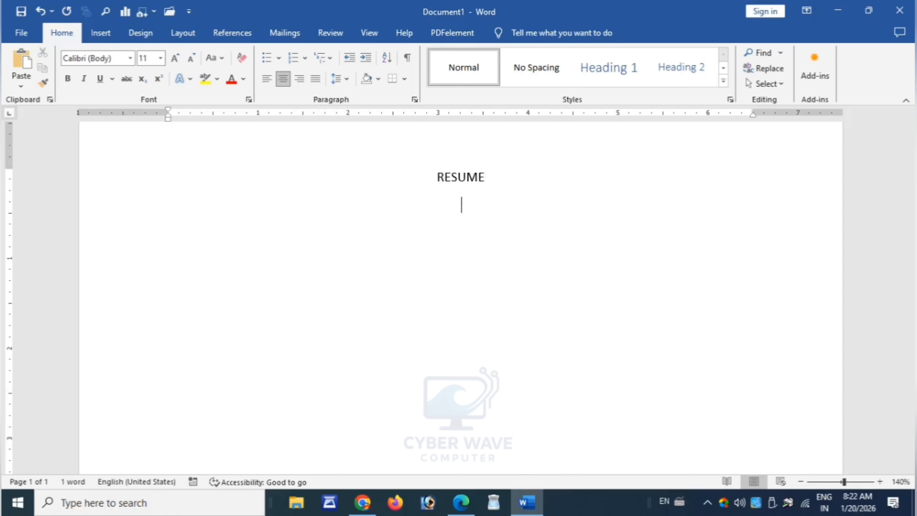
click(267, 79)
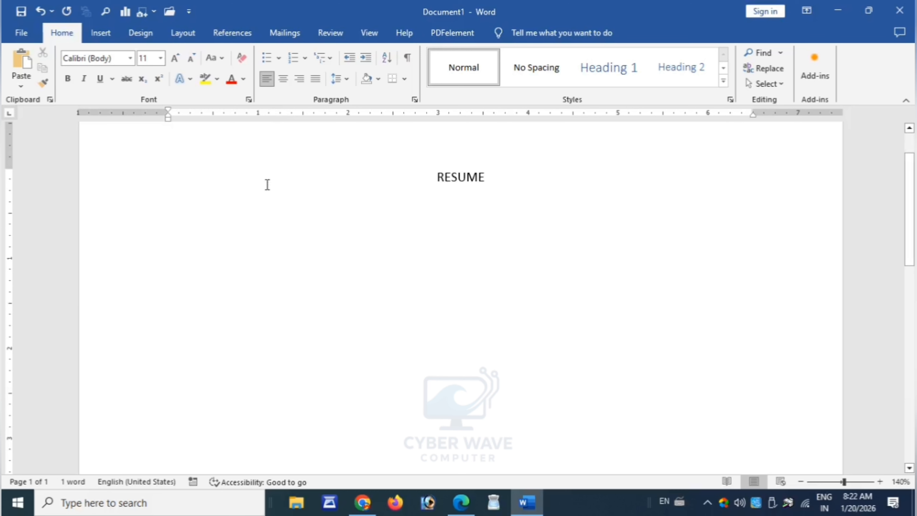
text(PERSONAL DETAILS)
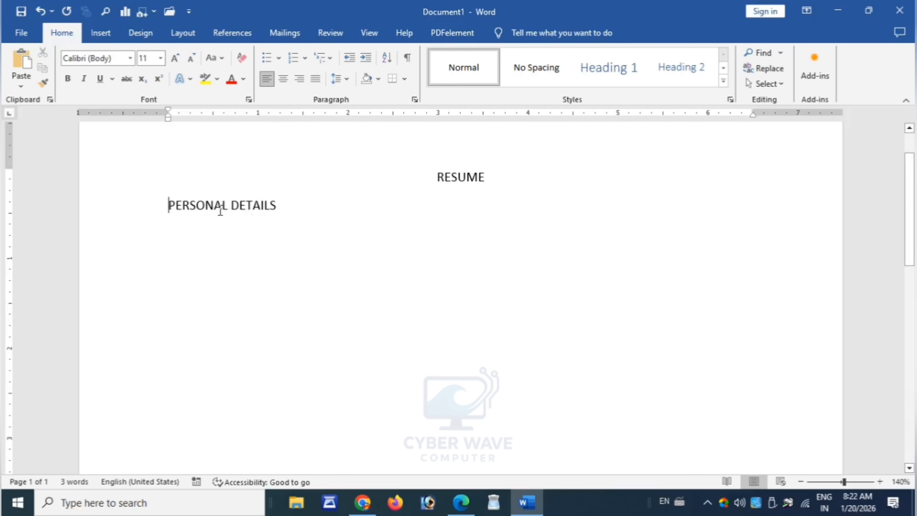
Step: Shade the PERSONAL DETAILS paragraph with the standard orange colour
click(379, 79)
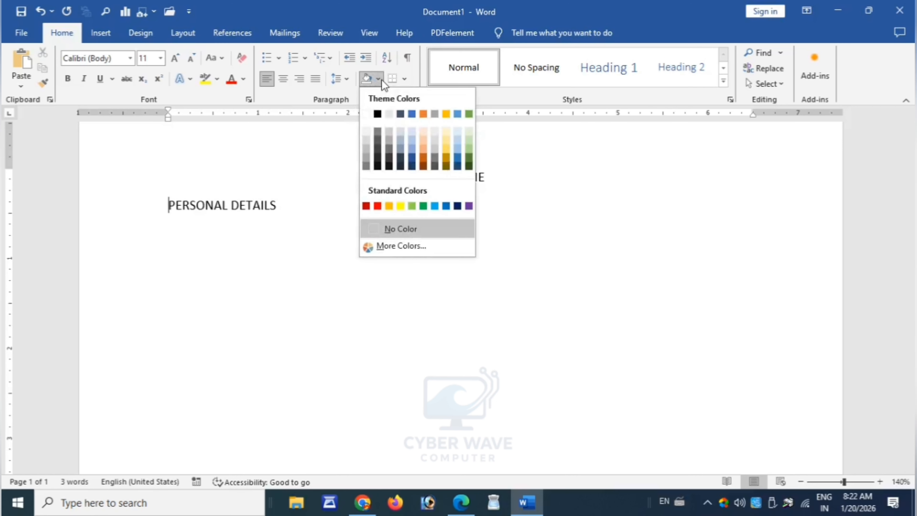
click(389, 206)
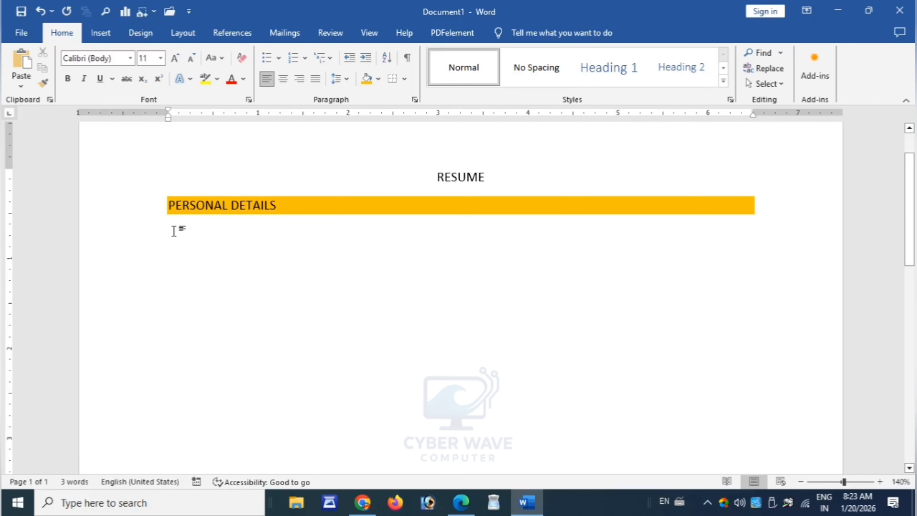
key(Right)
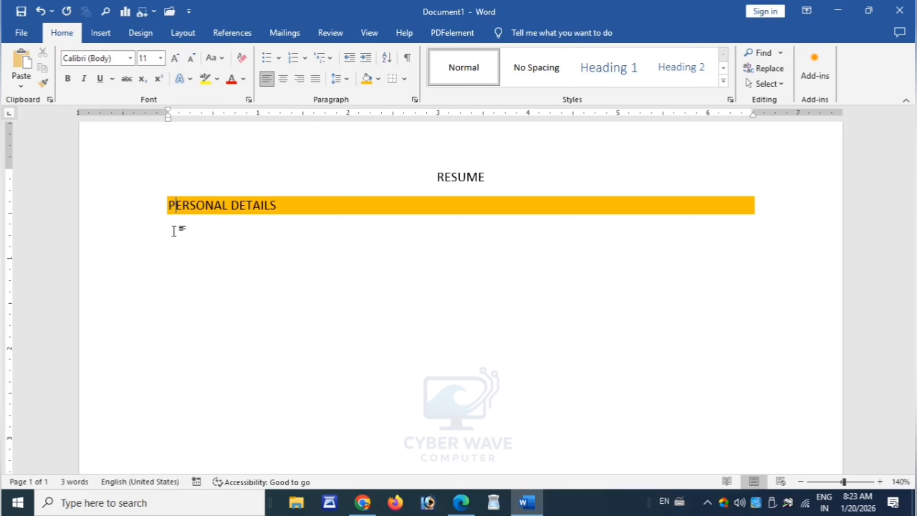
Step: Enter the letter A on its own line below PERSONAL DETAILS, followed by a new line
click(173, 231)
text(A)
key(Return)
text(B)
key(Return)
text(C)
key(Return)
text(D)
key(Return)
key(BackSpace)
key(BackSpace)
key(BackSpace)
key(BackSpace)
key(BackSpace)
key(BackSpace)
Step: Enter the letters C, B, D, F and E on separate lines below A
text(C)
key(Return)
text(B)
key(Return)
text(D)
key(Return)
text(F)
key(Return)
text(E)
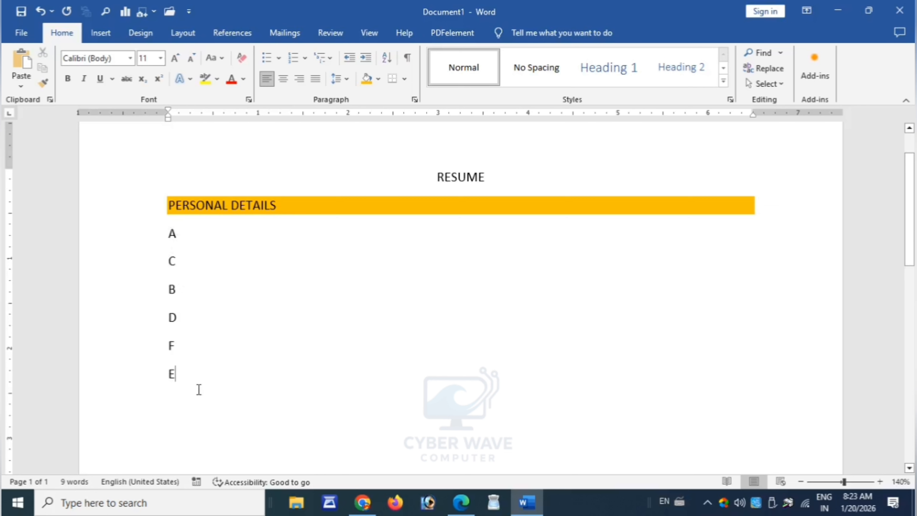
Step: Sort the six letter lines by paragraph as text in ascending order
drag(182, 381, 139, 244)
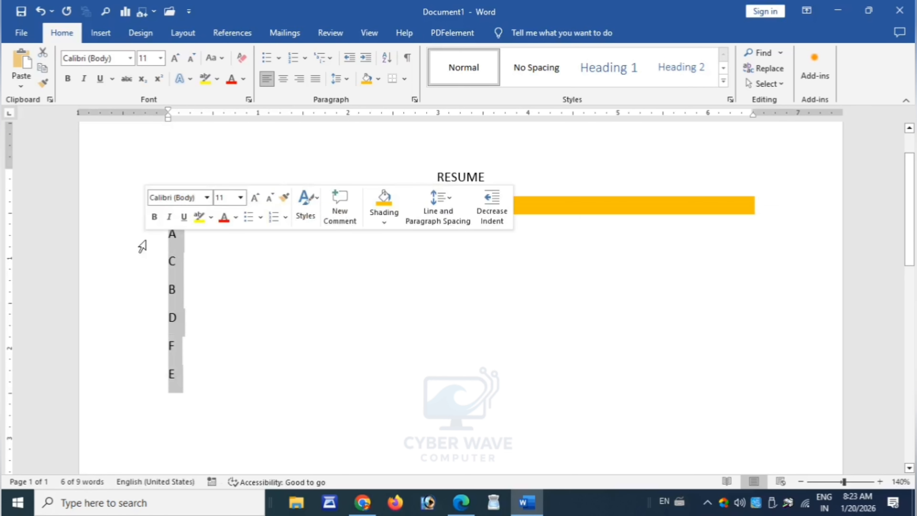
click(393, 66)
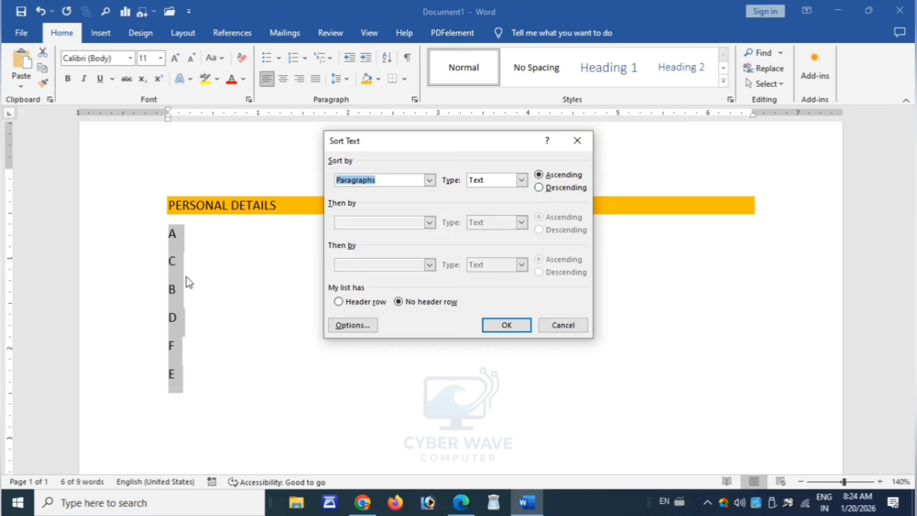
click(500, 333)
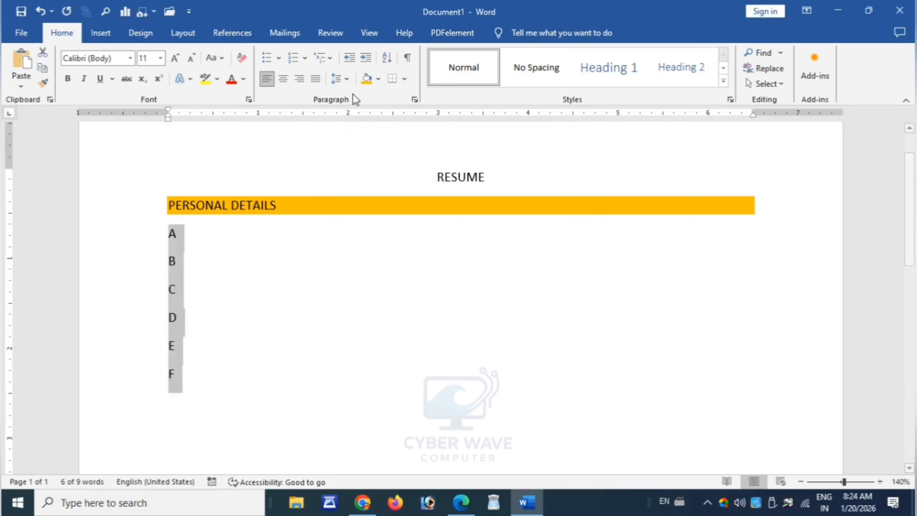
Step: Sort the six letter lines again in descending order
click(386, 61)
click(565, 188)
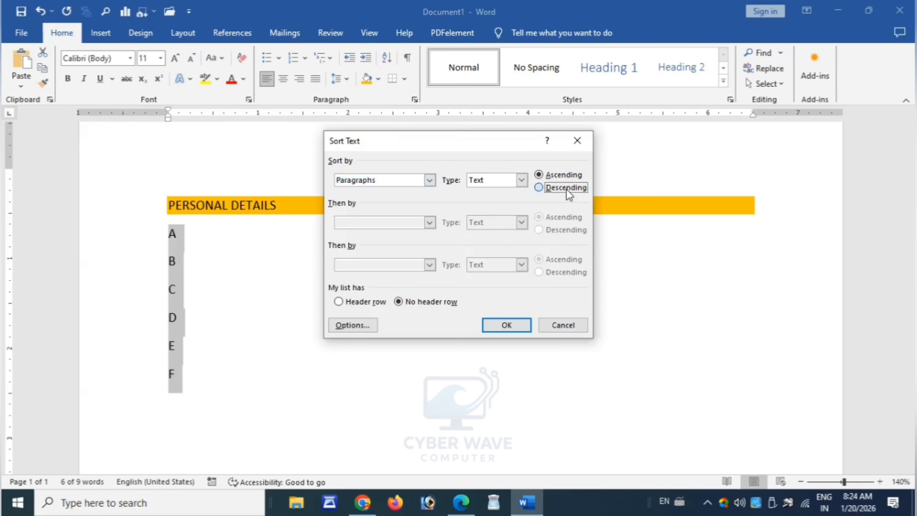
click(503, 330)
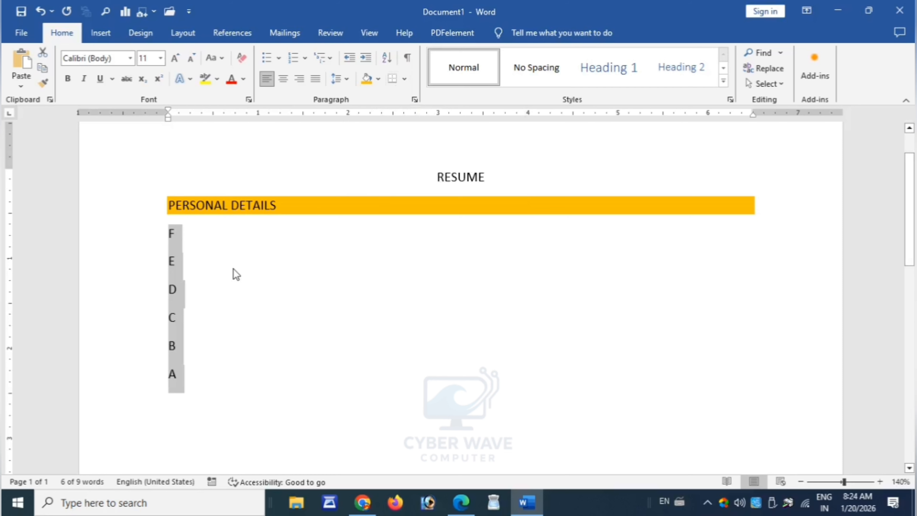
Step: Undo the sorts, the letter entries and the heading shading, keeping only the RESUME and PERSONAL DETAILS lines
key(BackSpace)
key(ctrl+z)
key(ctrl+z)
key(ctrl+z)
key(ctrl+z)
key(ctrl+z)
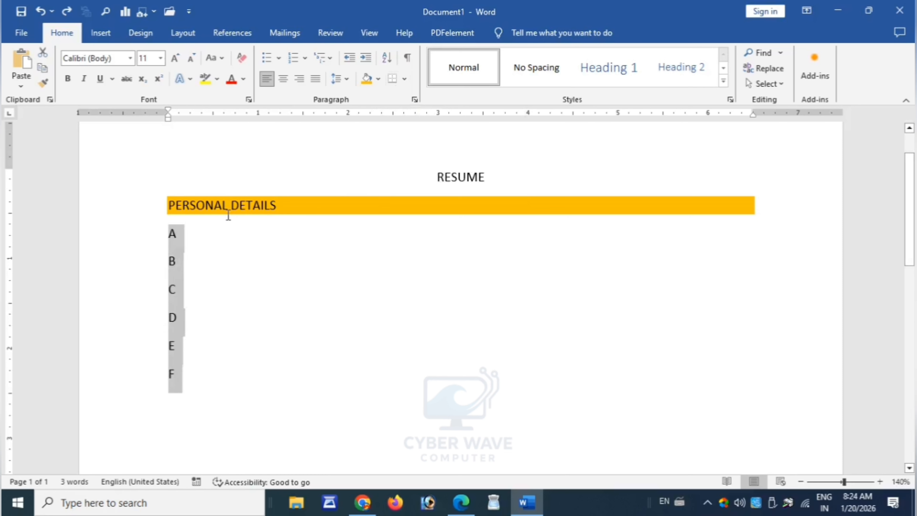
key(ctrl+z)
key(ctrl+z)
key(ctrl+z)
key(ctrl+z)
key(ctrl+z)
key(ctrl+z)
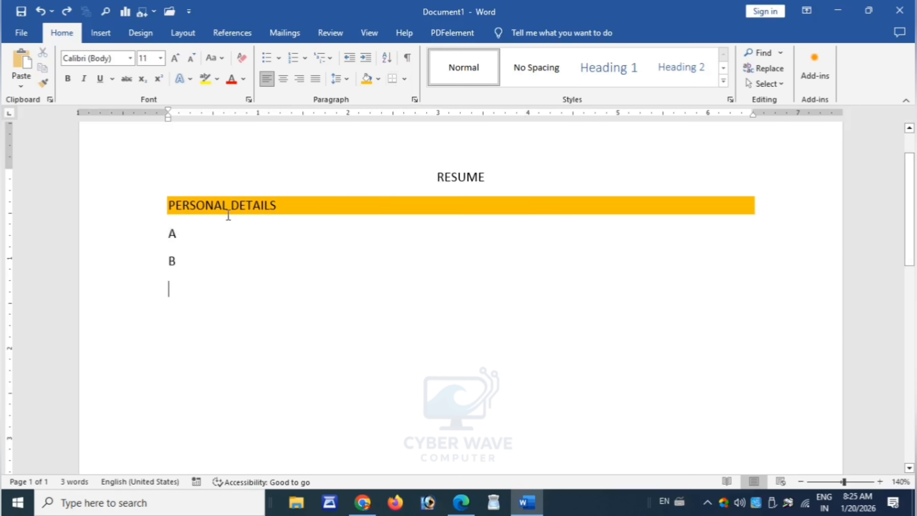
key(ctrl+z)
key(ctrl+z)
key(ctrl+z)
key(ctrl+z)
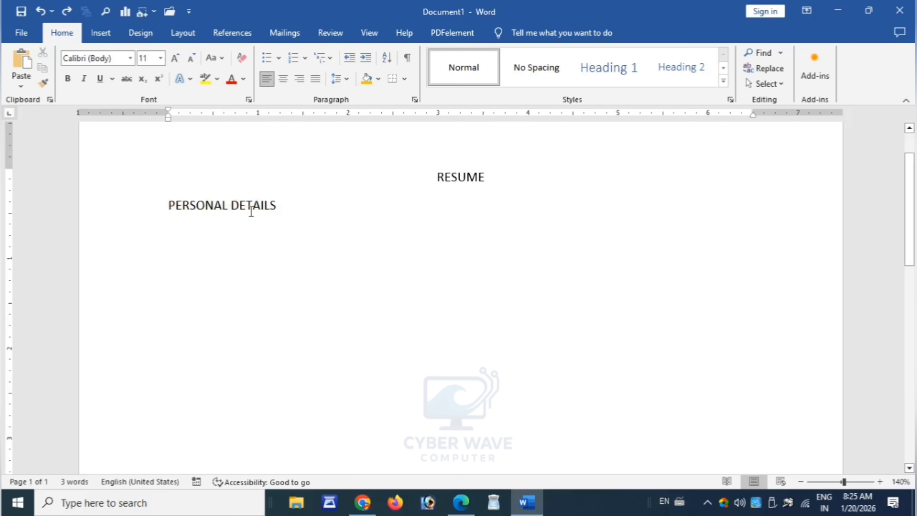
Step: Center the PERSONAL DETAILS line on the page
click(276, 207)
click(283, 80)
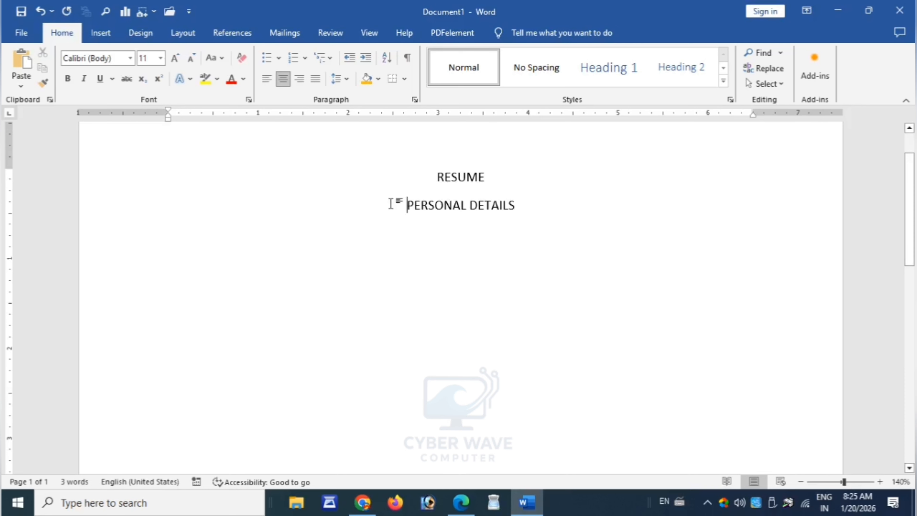
Step: Try a bottom border on the PERSONAL DETAILS paragraph and undo it
click(516, 205)
click(404, 80)
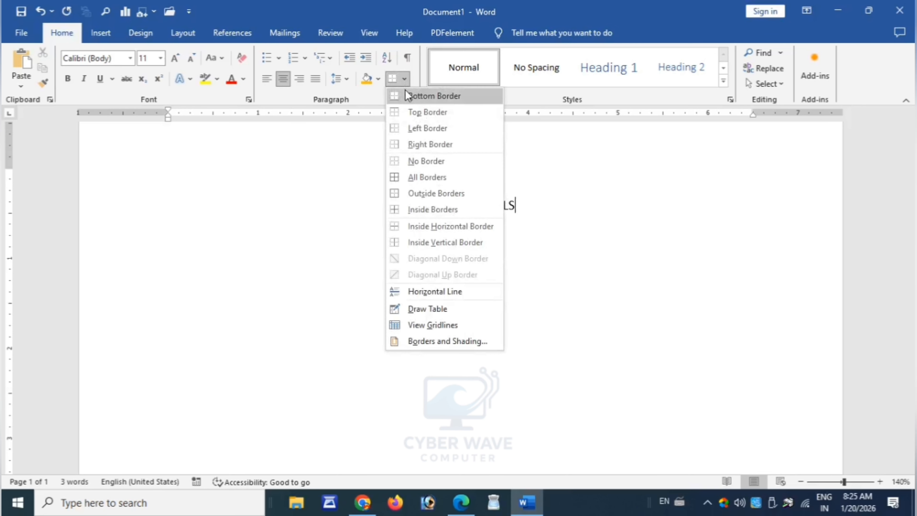
click(406, 96)
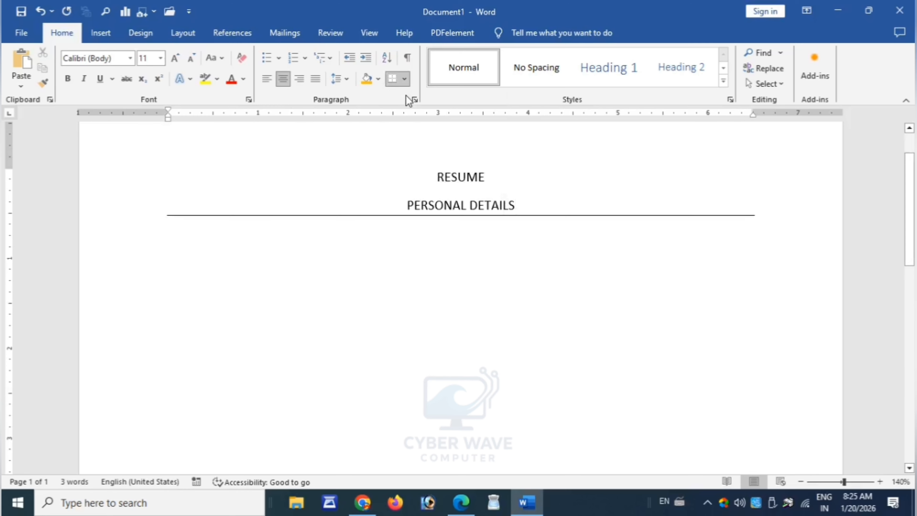
key(ctrl+z)
Step: Try a top border and a left border separately on the PERSONAL DETAILS paragraph, undoing each one
click(405, 83)
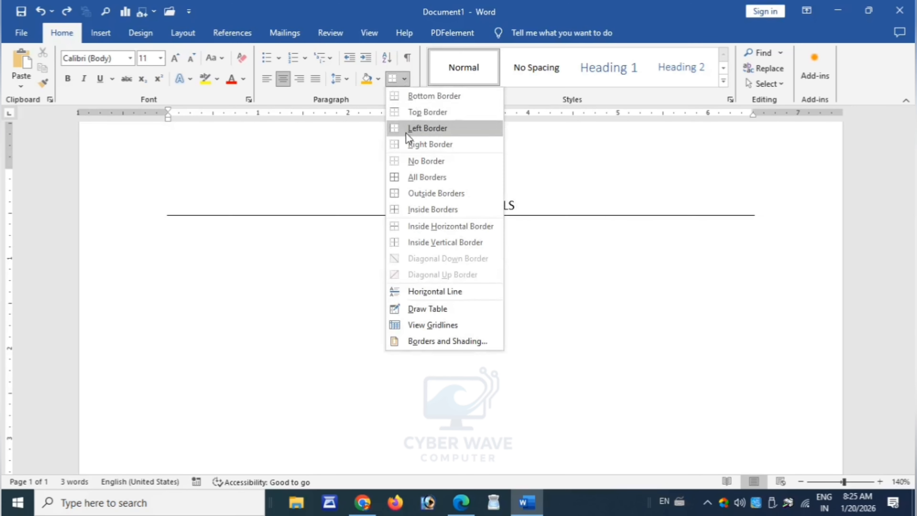
click(414, 112)
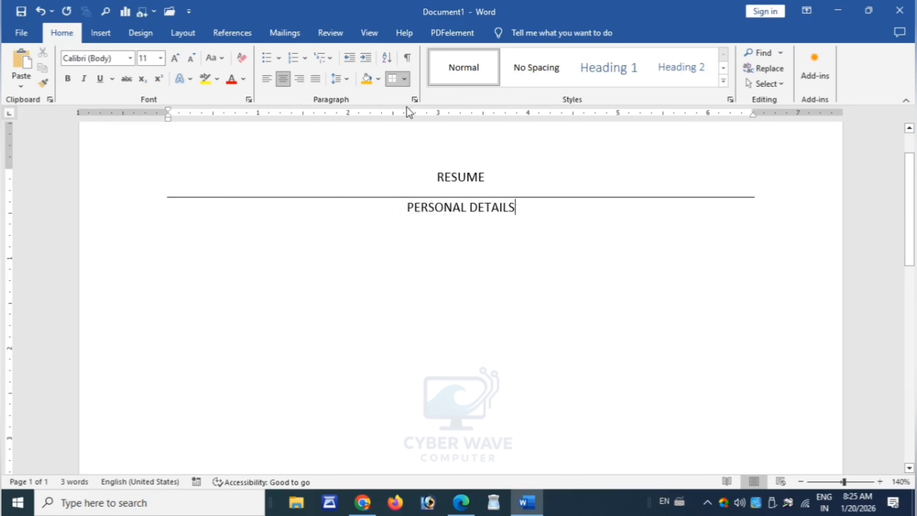
key(ctrl+z)
click(403, 79)
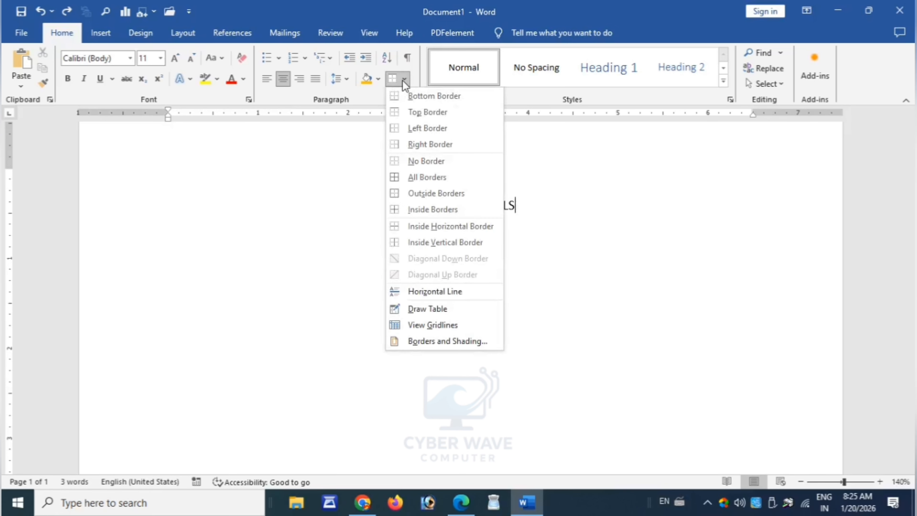
click(410, 129)
key(ctrl+z)
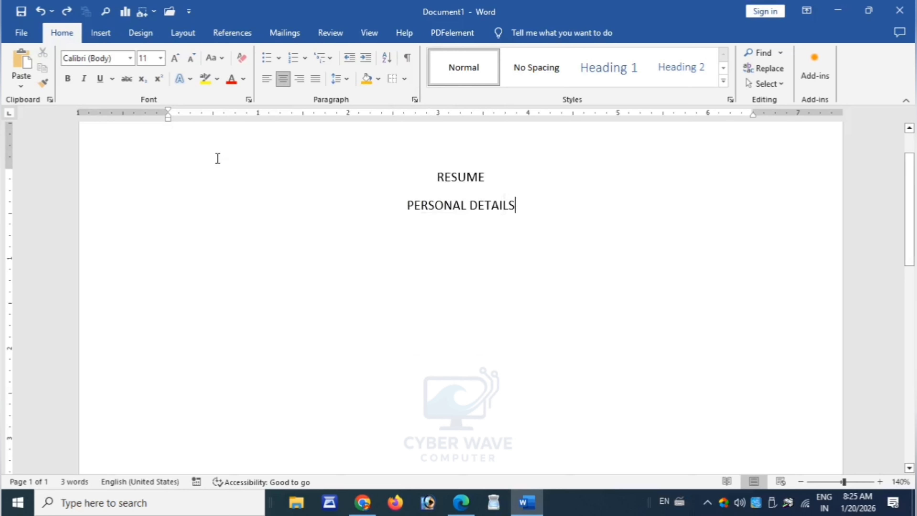
Step: Apply a right border to the PERSONAL DETAILS paragraph
click(406, 82)
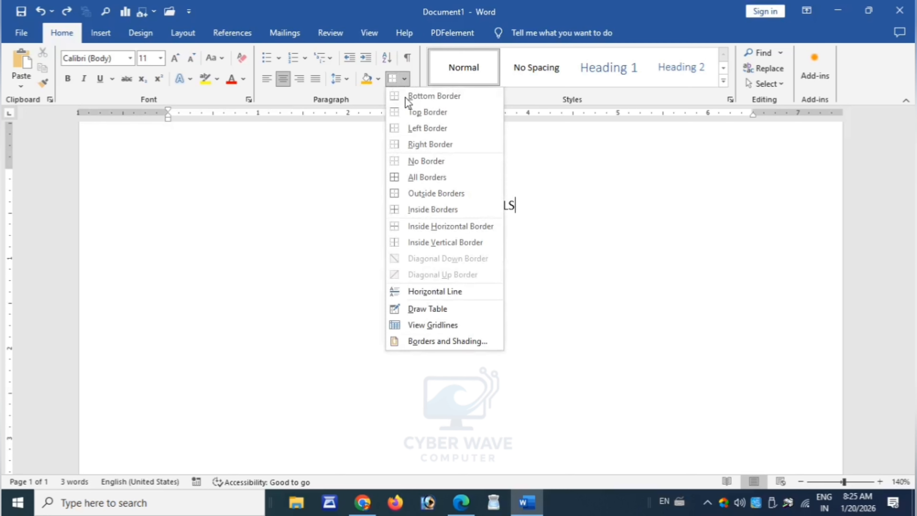
click(416, 144)
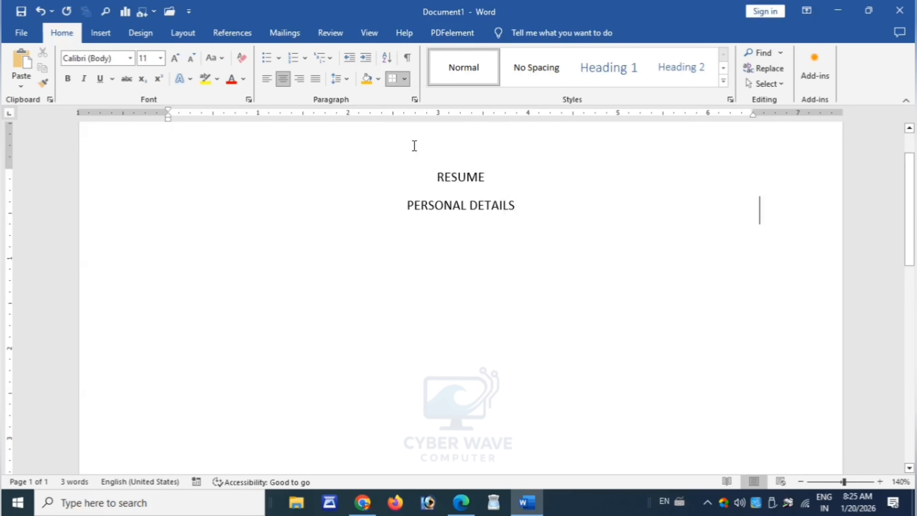